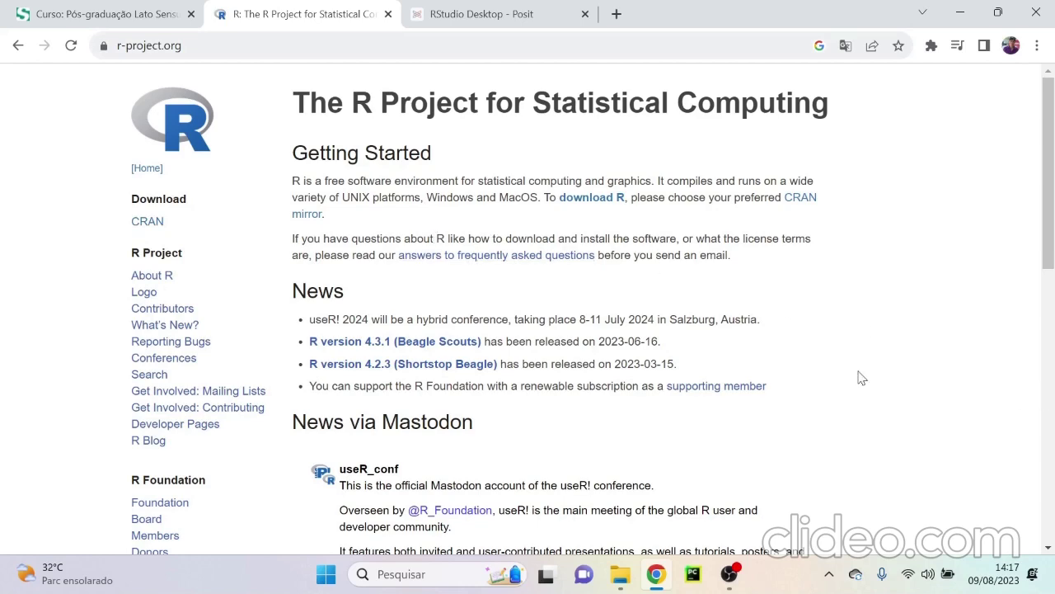
# Open the CRAN mirror list and go to Brazil's University of Sao Paulo, Sao Paulo mirror.
pyautogui.click(149, 221)
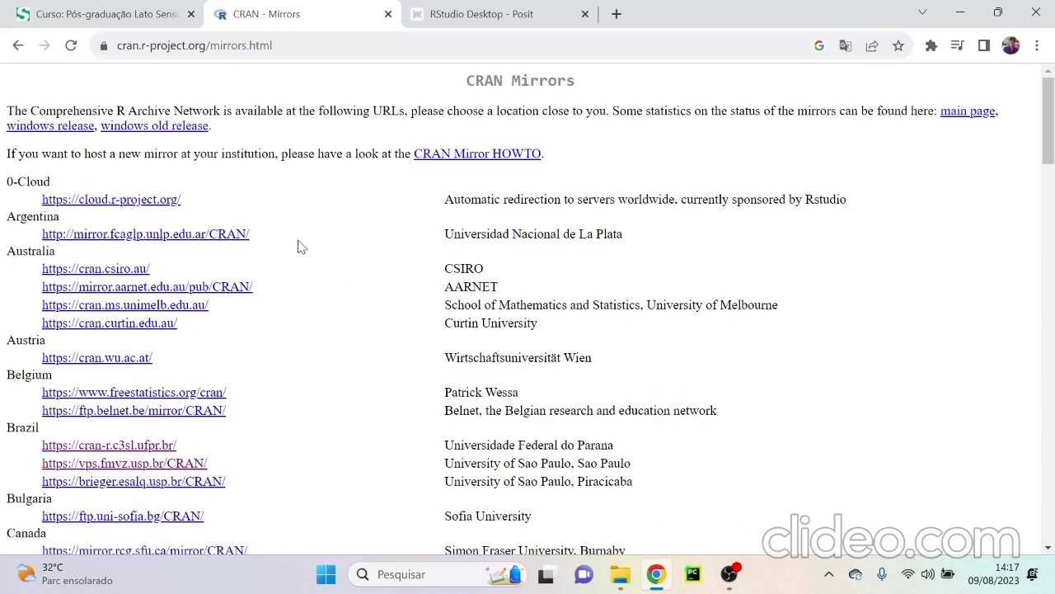
pyautogui.scroll(-10, 319, 233)
pyautogui.scroll(-10, 314, 317)
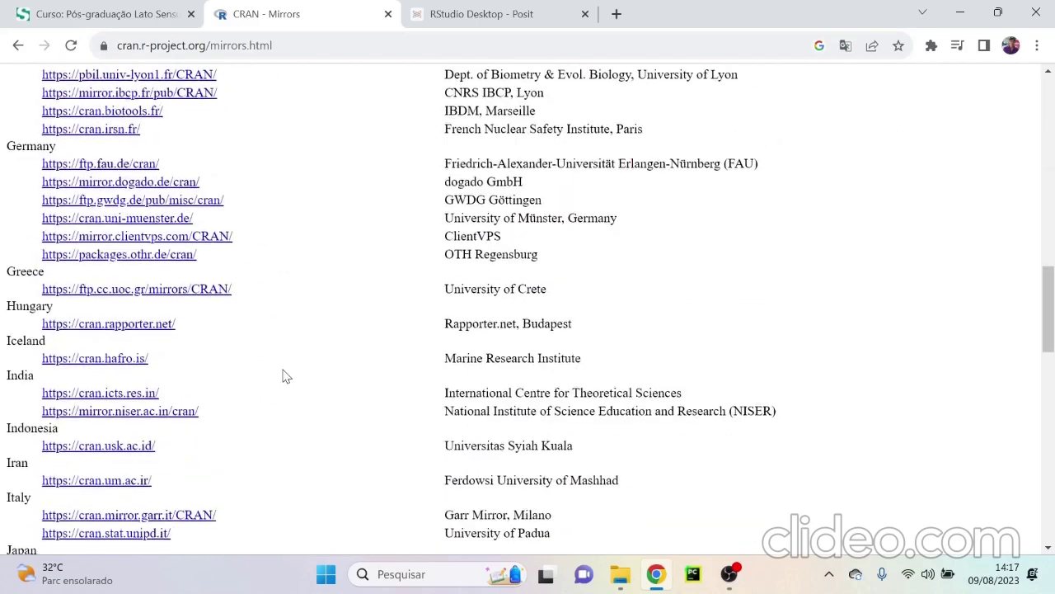
pyautogui.scroll(20, 292, 480)
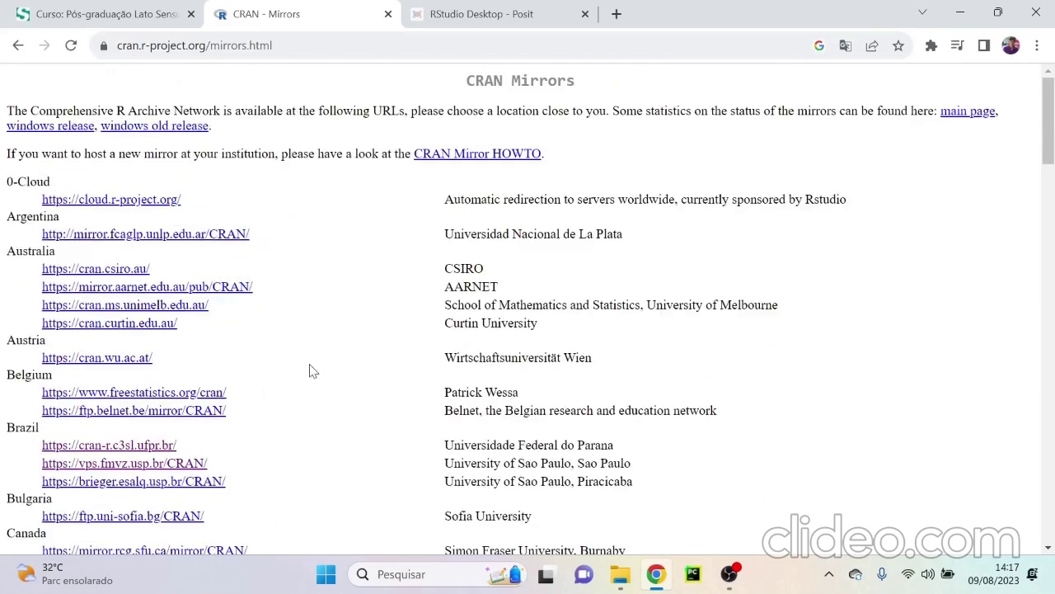
pyautogui.scroll(-2, 312, 370)
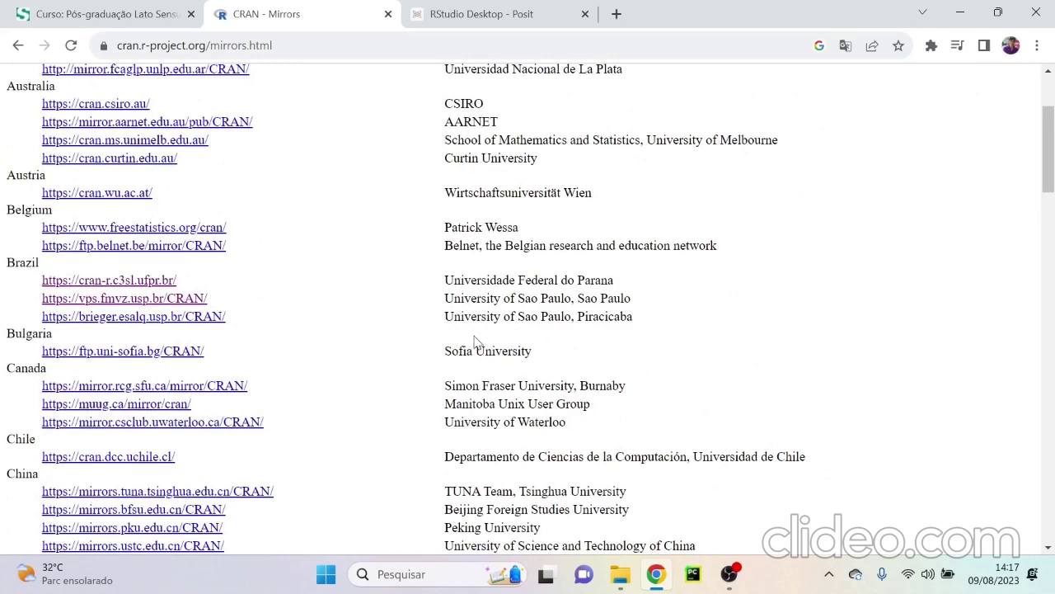
pyautogui.moveTo(633, 302); pyautogui.dragTo(445, 297)
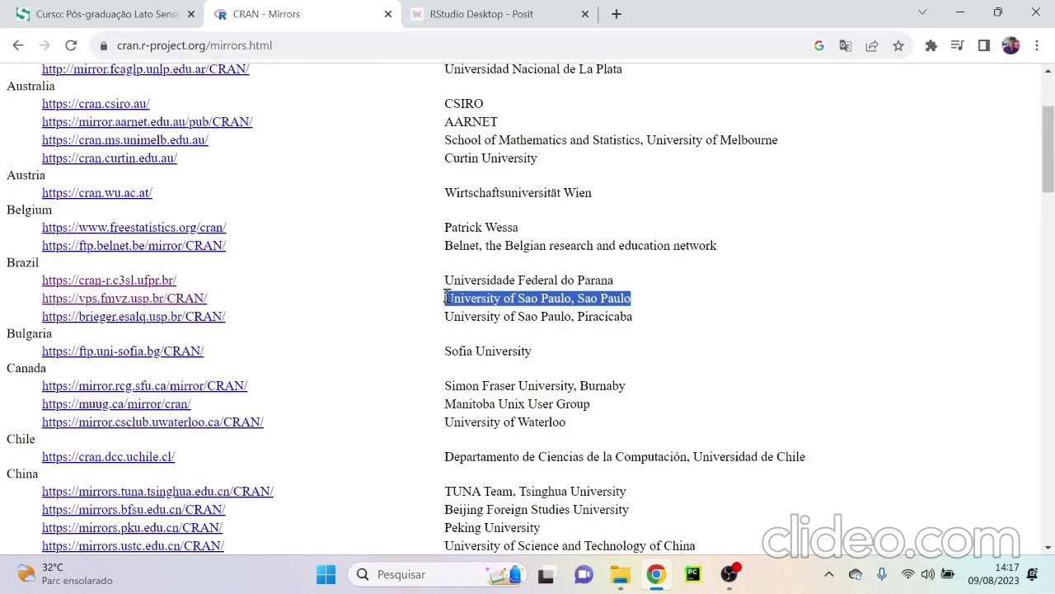
pyautogui.click(175, 300)
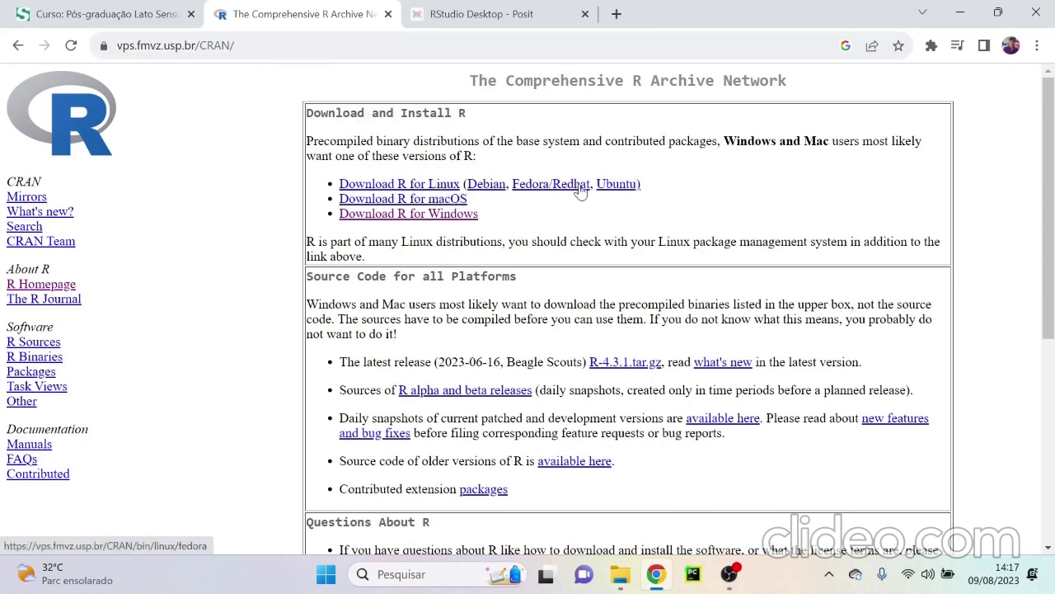
# Download the R-4.3.1 base distribution installer for Windows and dismiss the McAfee download scan notice.
pyautogui.click(440, 216)
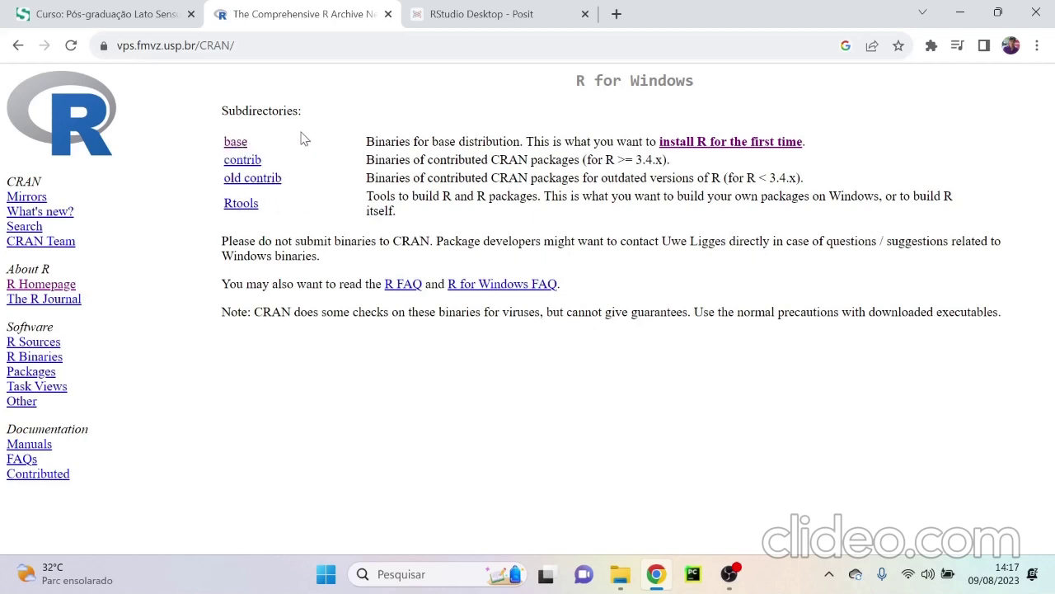
pyautogui.click(231, 142)
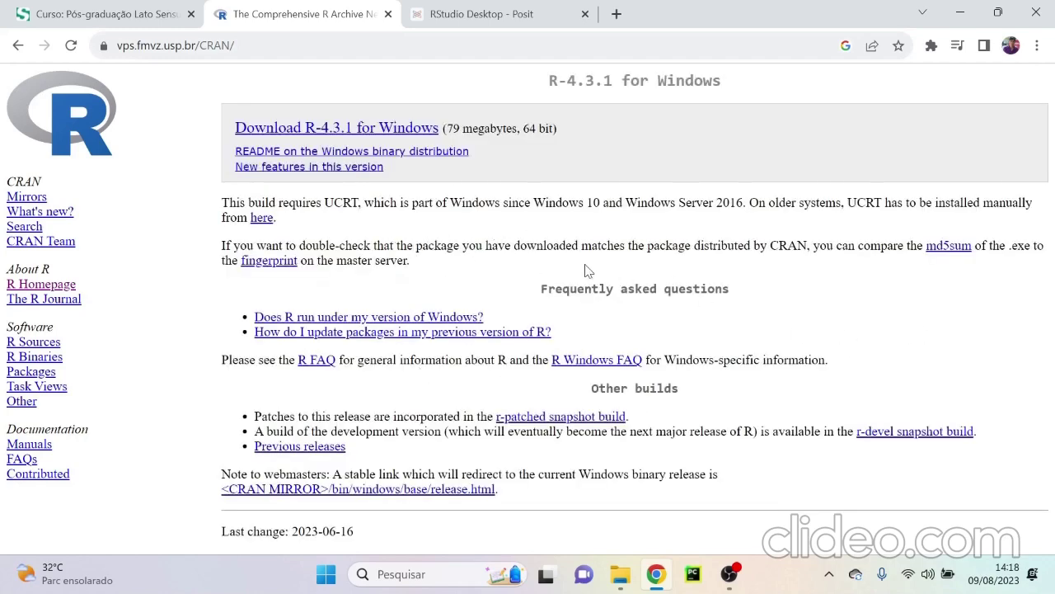
pyautogui.click(346, 132)
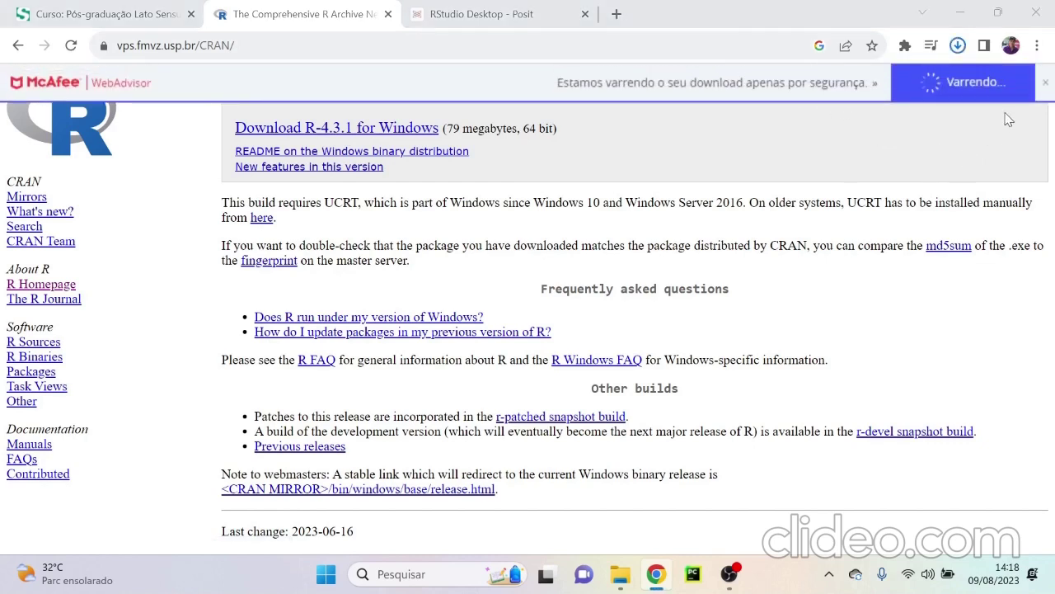
pyautogui.click(1046, 82)
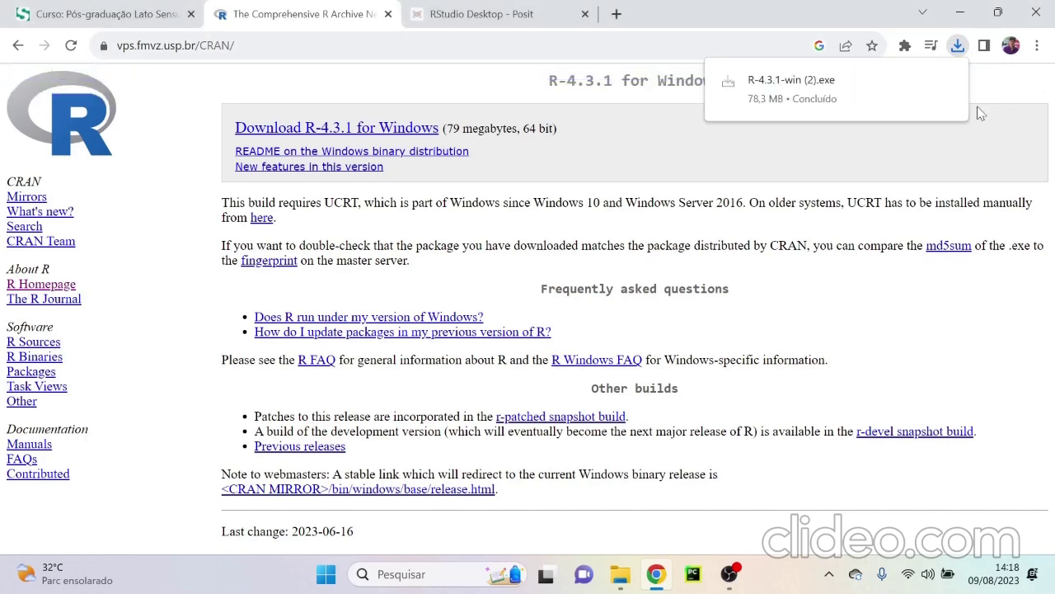
# Show the downloaded R-4.3.1-win (2) file in its folder and launch the installer in Português Brasileiro.
pyautogui.click(920, 81)
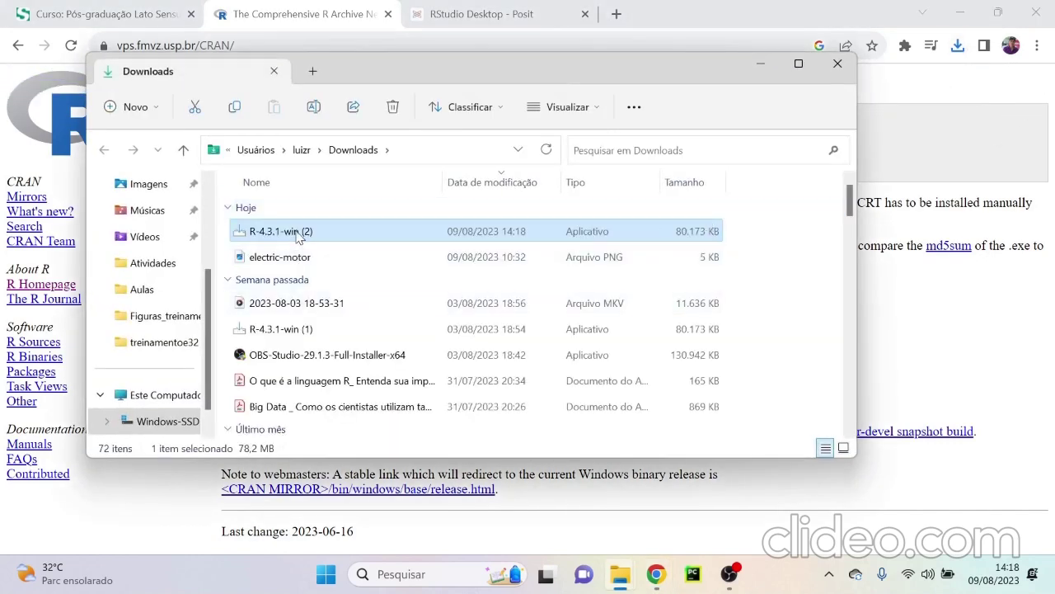
pyautogui.doubleClick(298, 235)
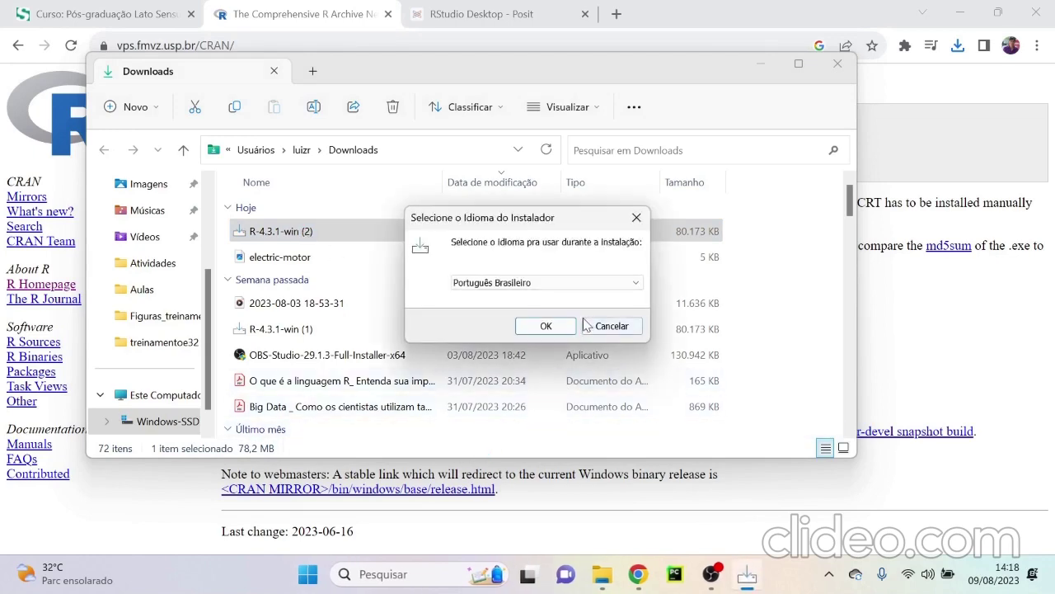
pyautogui.click(546, 326)
# Install R for Windows 4.3.1 in C:\Program Files\R\R-4.3.1 with all default options, finish the installer and minimize the Downloads window.
pyautogui.scroll(-3, 643, 322)
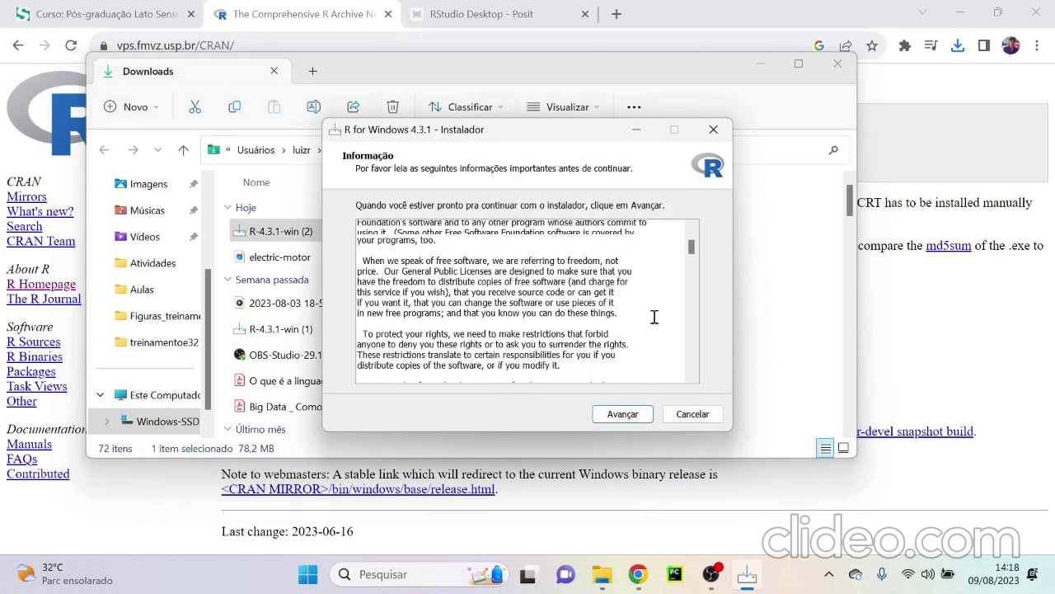
pyautogui.click(623, 414)
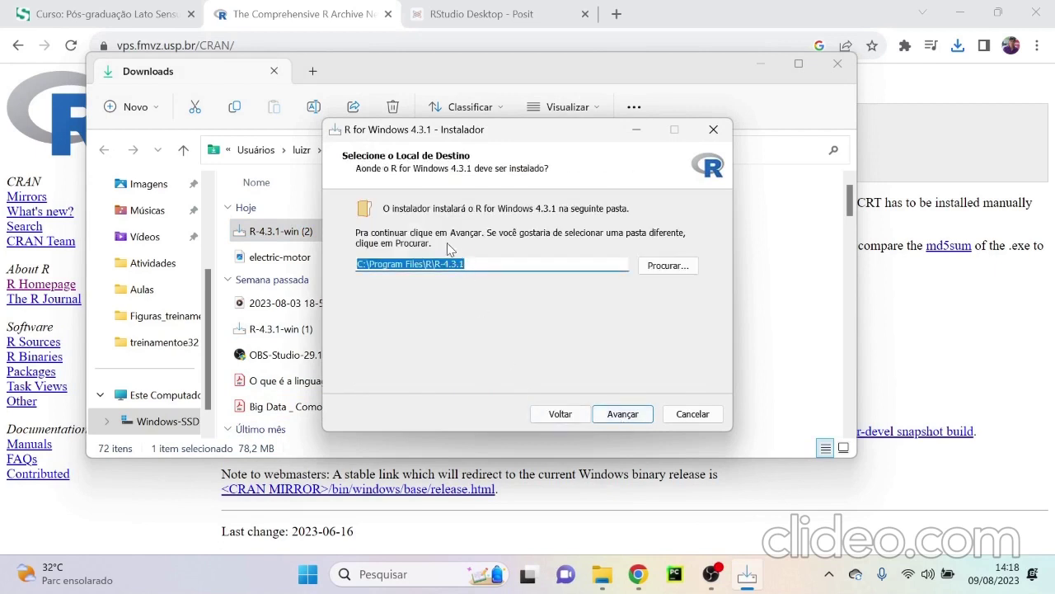
pyautogui.click(626, 421)
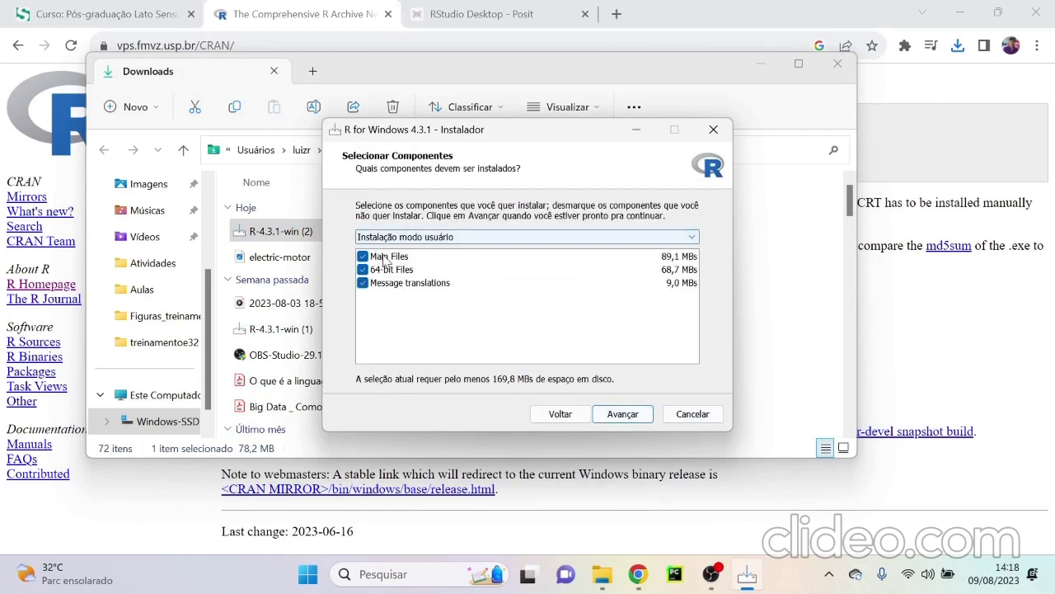
pyautogui.click(633, 420)
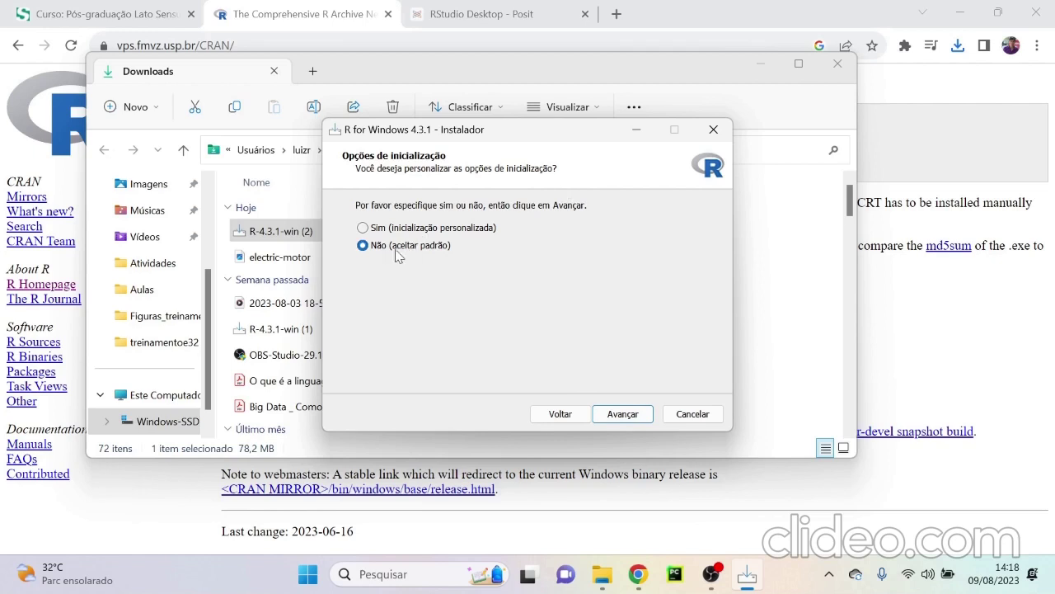
pyautogui.click(619, 415)
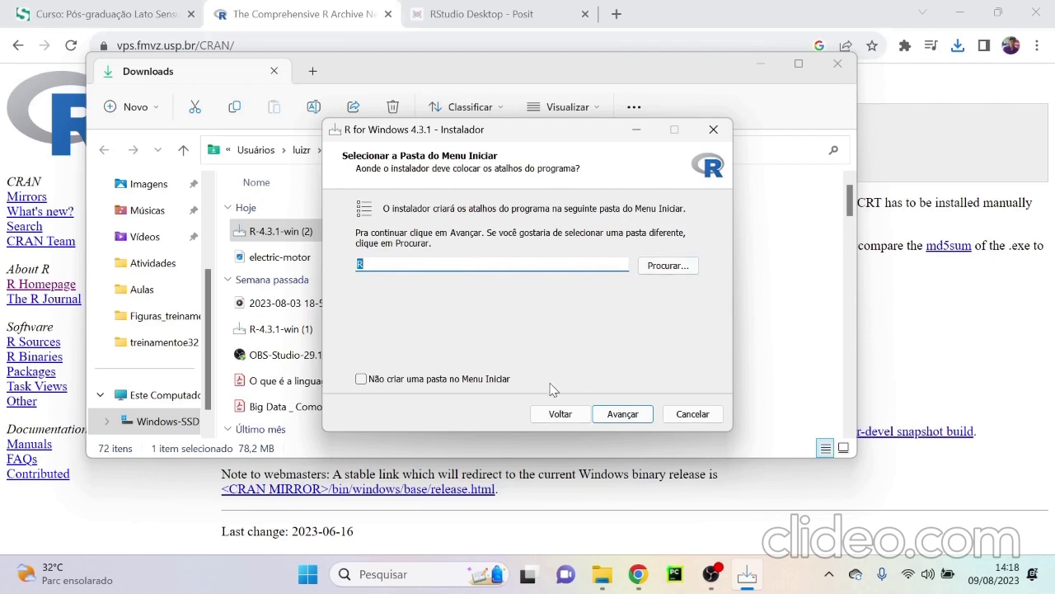
pyautogui.click(653, 414)
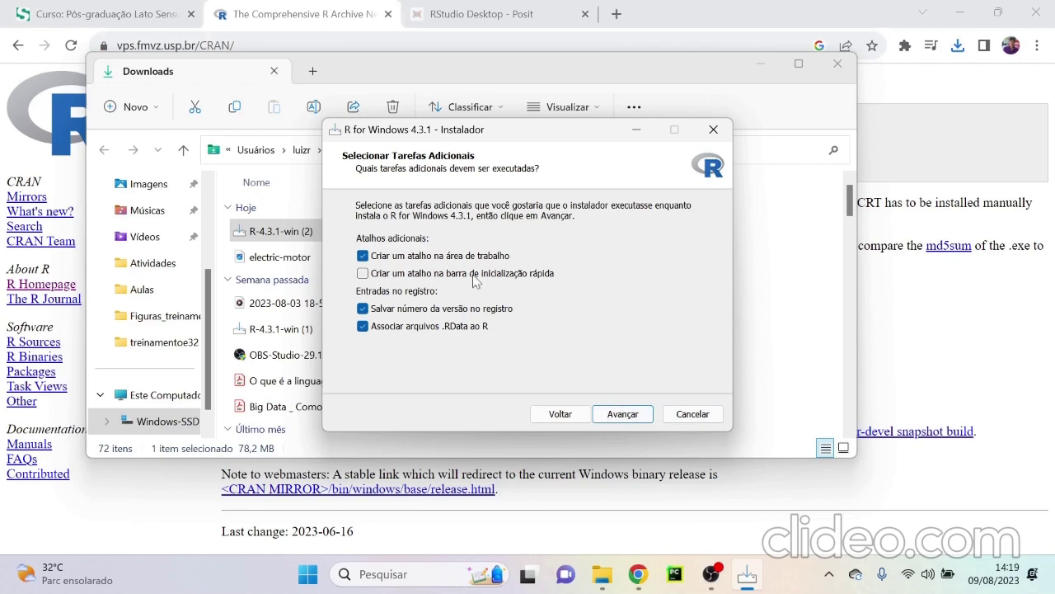
pyautogui.click(614, 412)
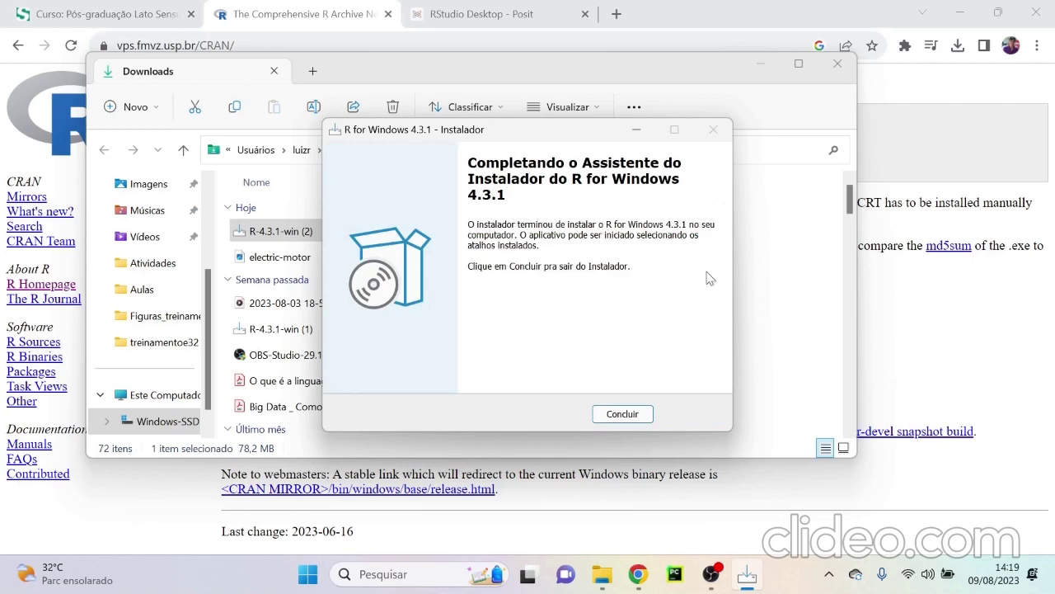
pyautogui.click(622, 413)
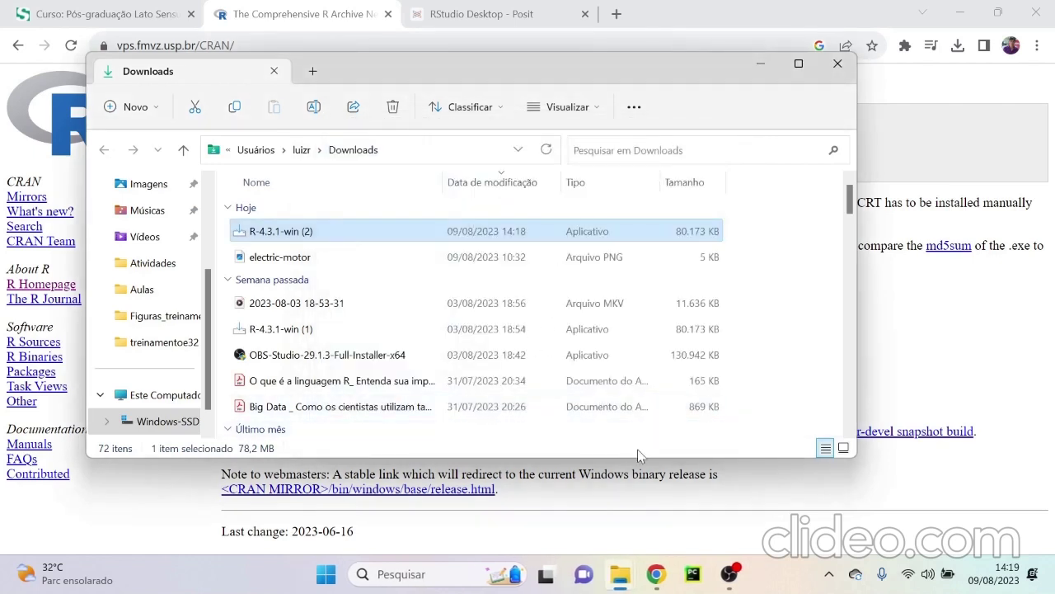
pyautogui.click(760, 64)
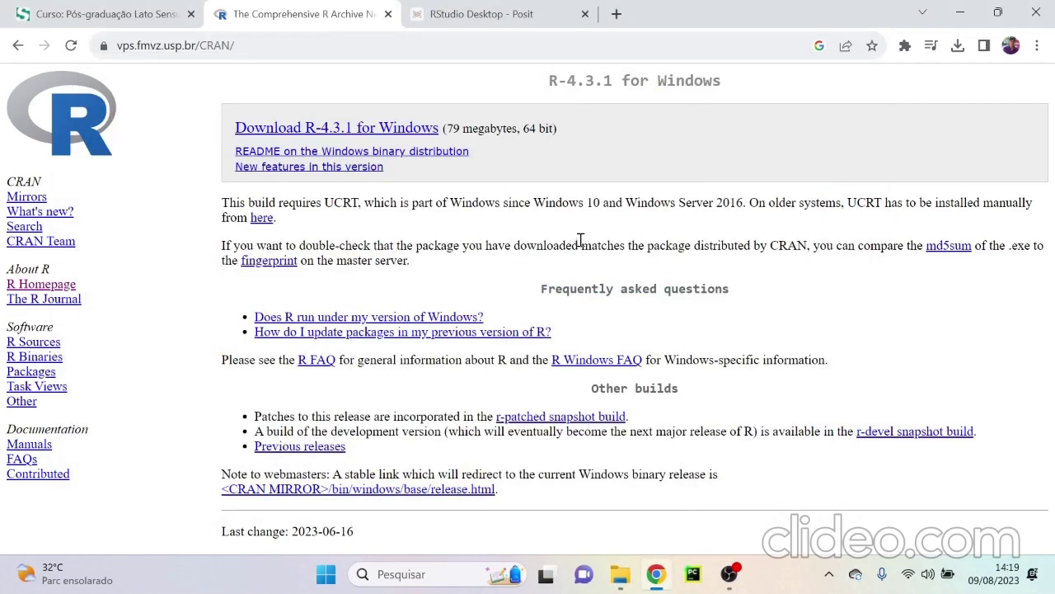
# Return to the R for Windows page, open the RTools 4.3 page and download the Rtools43 installer.
pyautogui.click(19, 46)
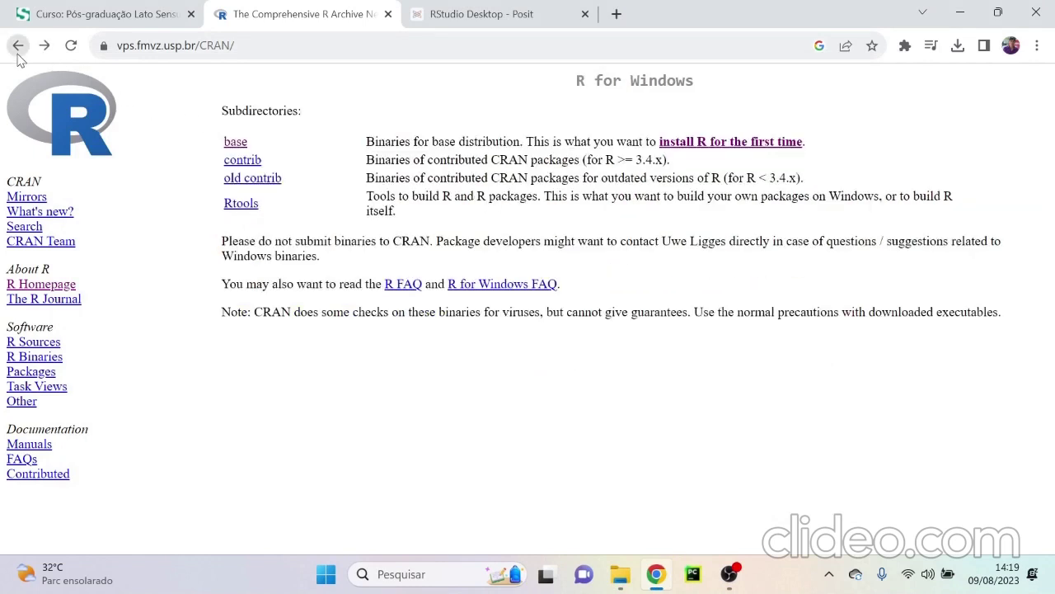
pyautogui.click(248, 206)
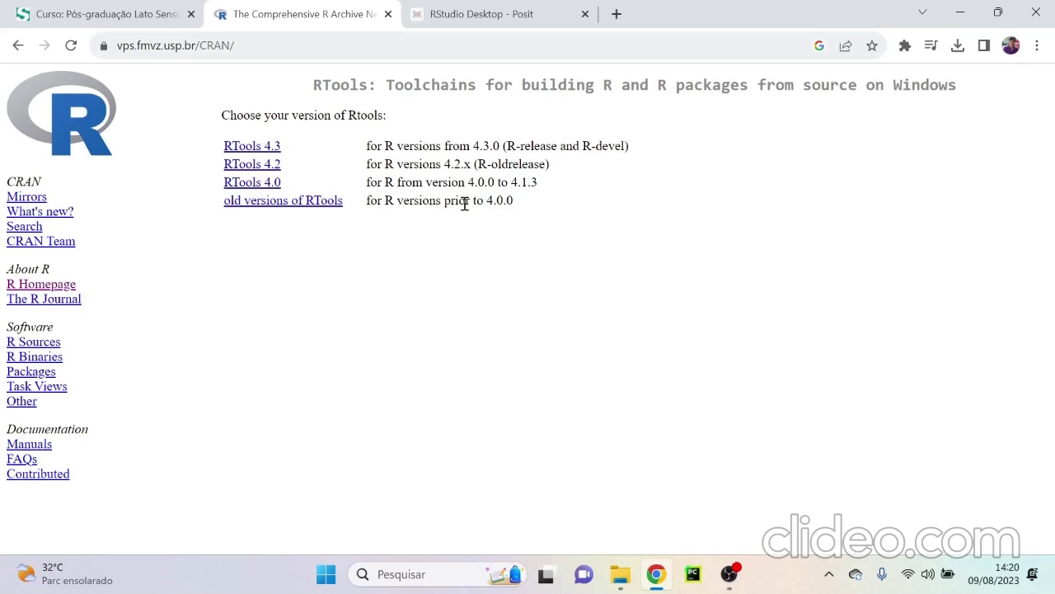
pyautogui.moveTo(630, 146); pyautogui.dragTo(472, 146)
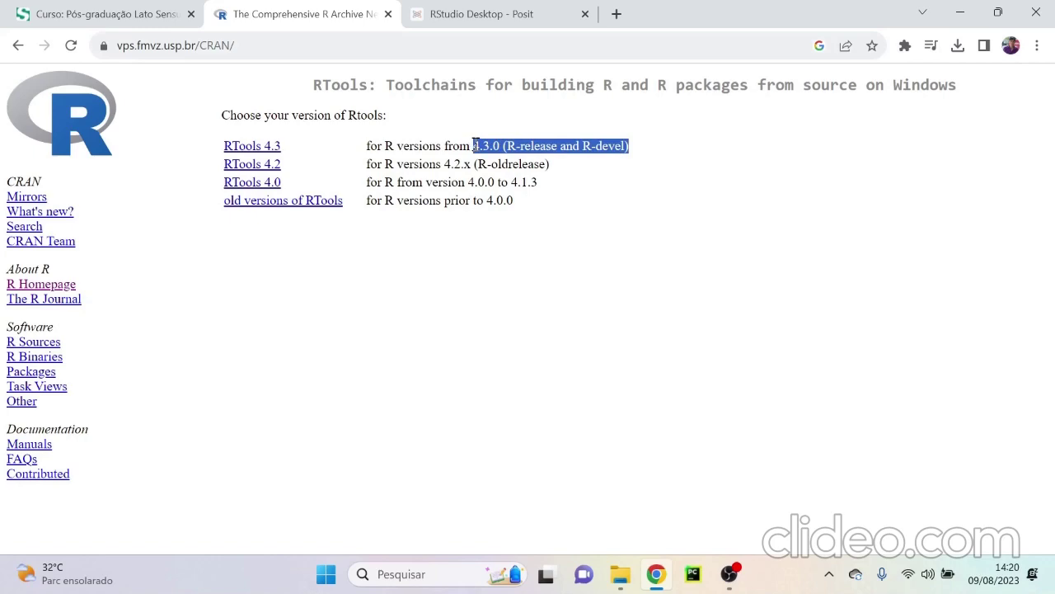
pyautogui.click(244, 146)
pyautogui.scroll(-1, 822, 288)
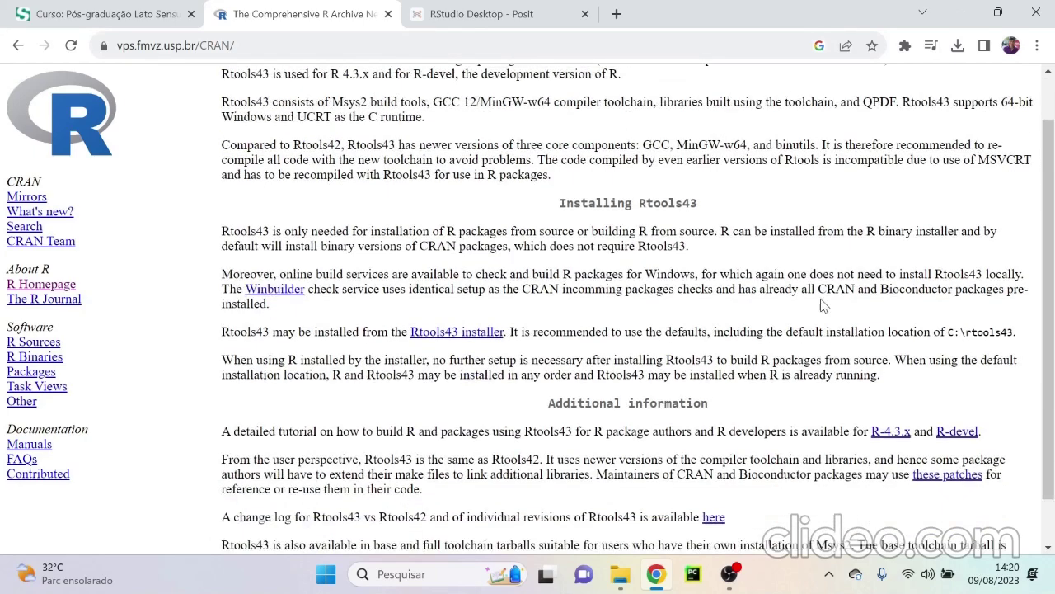
pyautogui.scroll(1, 811, 302)
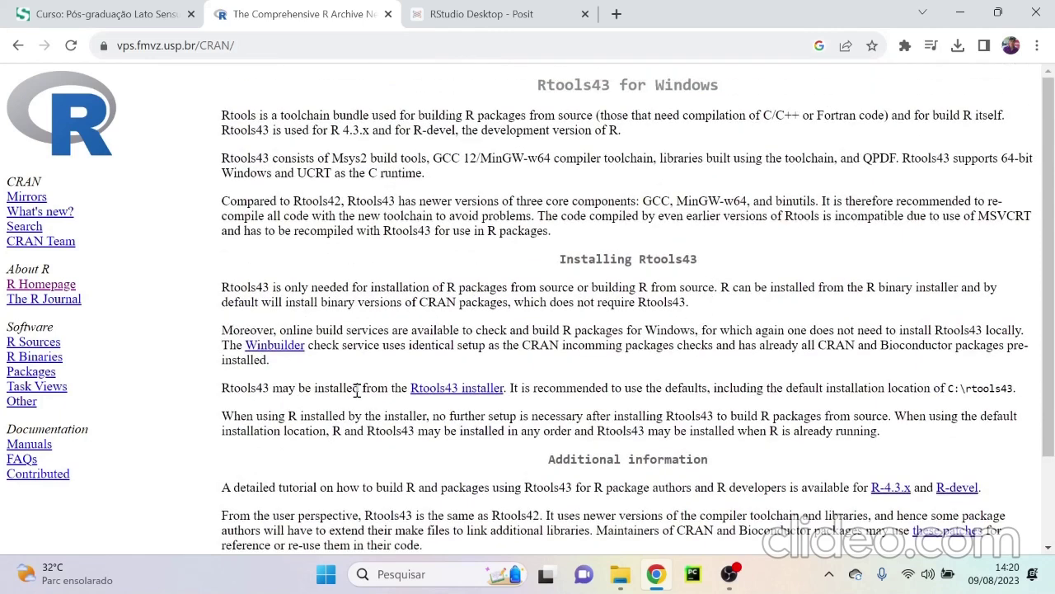
pyautogui.click(455, 393)
pyautogui.scroll(-3, 709, 294)
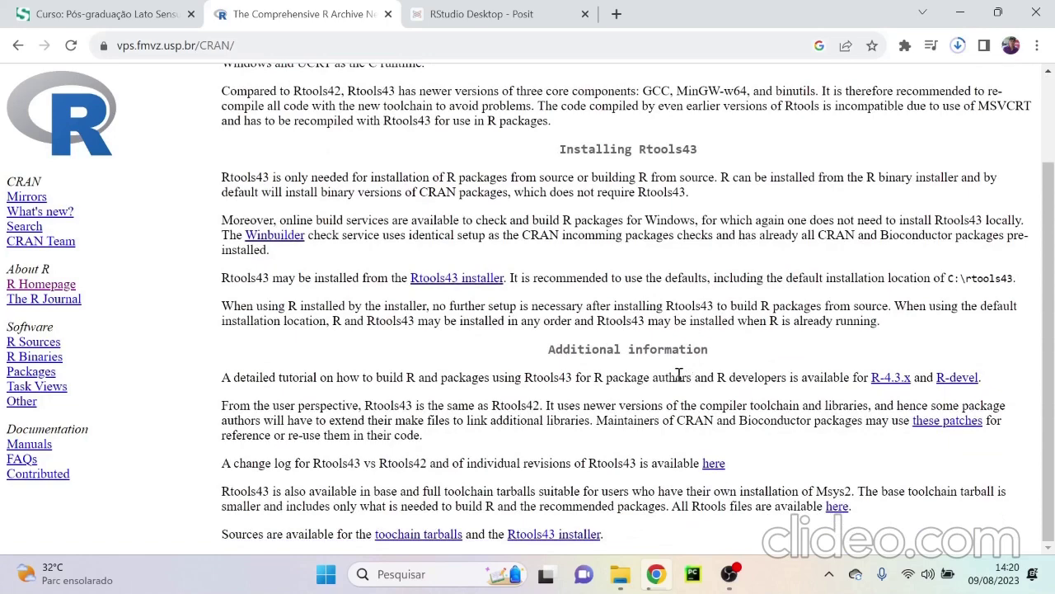
pyautogui.scroll(3, 678, 376)
pyautogui.scroll(-3, 611, 280)
pyautogui.scroll(2, 611, 281)
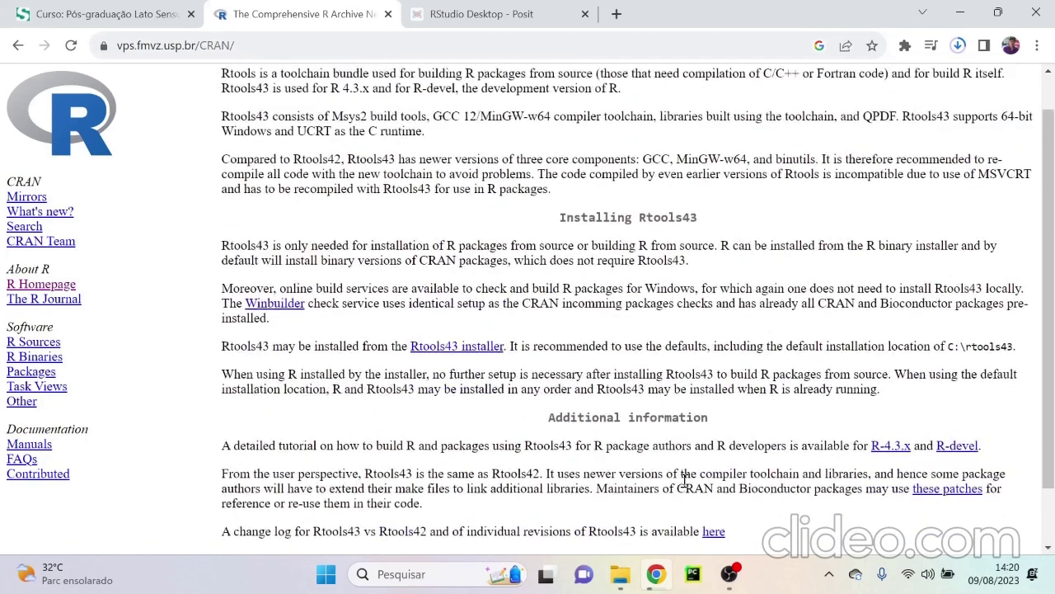
pyautogui.scroll(1, 684, 480)
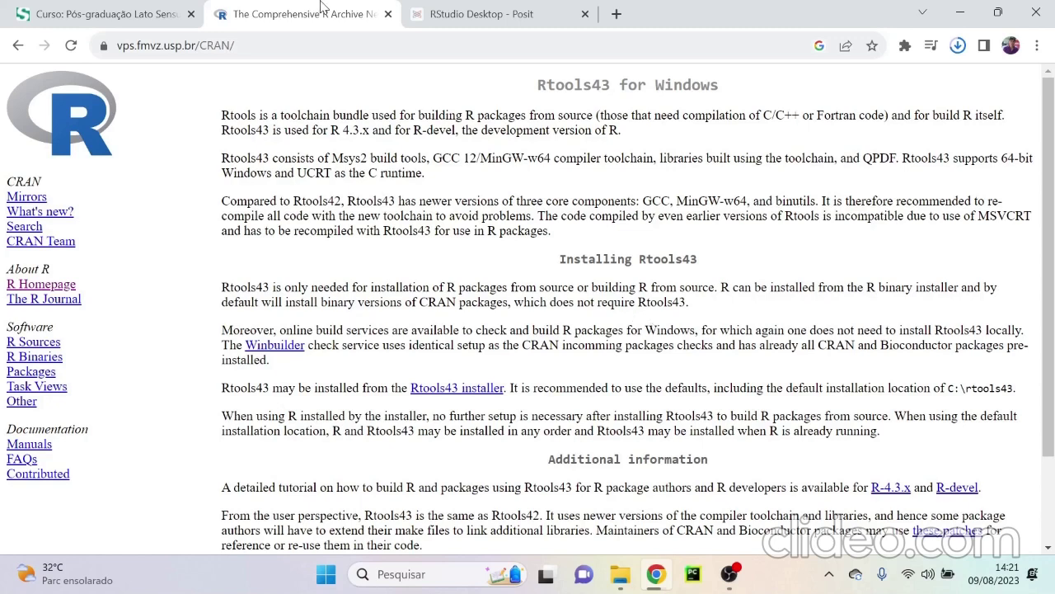
pyautogui.click(503, 12)
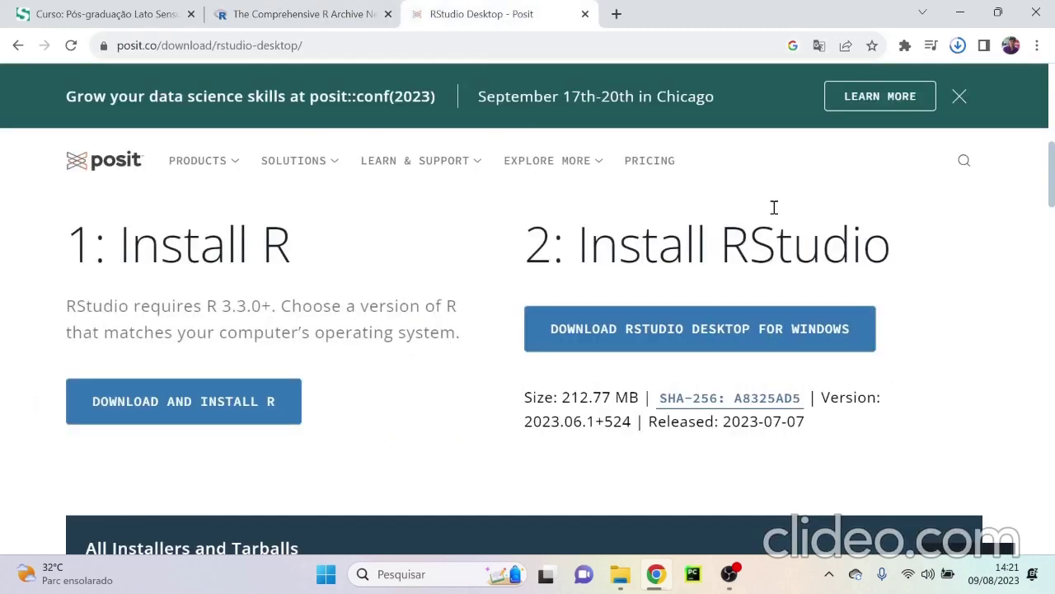
pyautogui.click(338, 14)
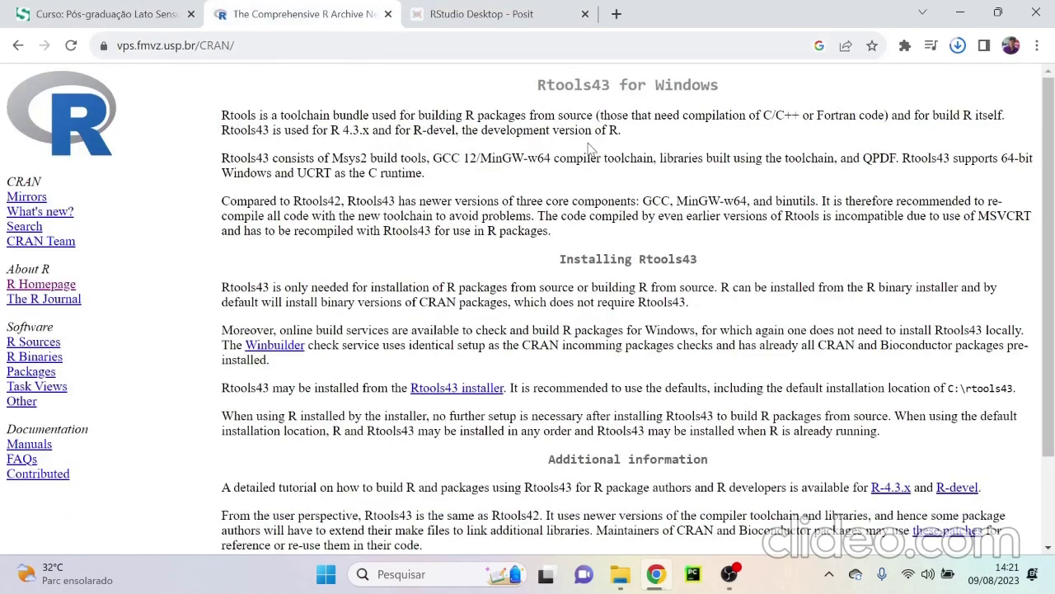
# Run the downloaded Rtools43 installer with the default C:\rtools43 folder and additional tasks, start the installation and minimize its window.
pyautogui.click(957, 45)
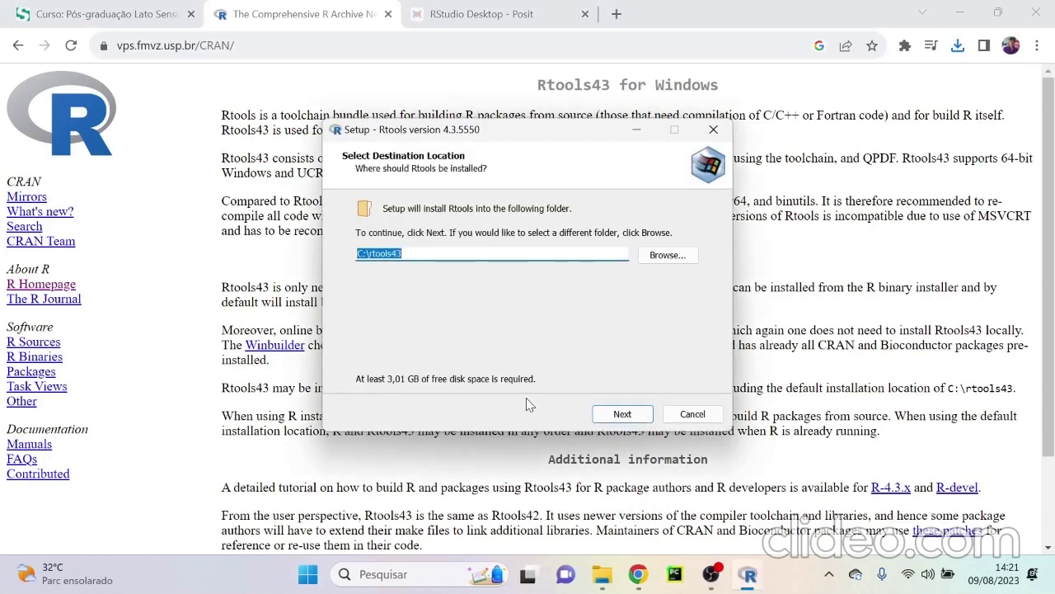
pyautogui.click(624, 414)
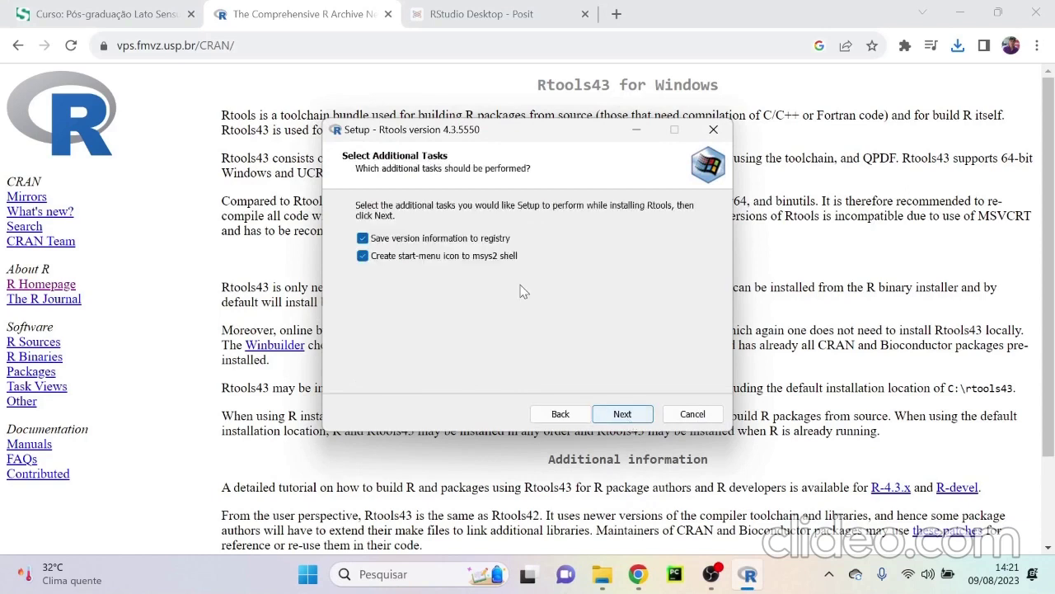
pyautogui.click(623, 414)
pyautogui.click(623, 414)
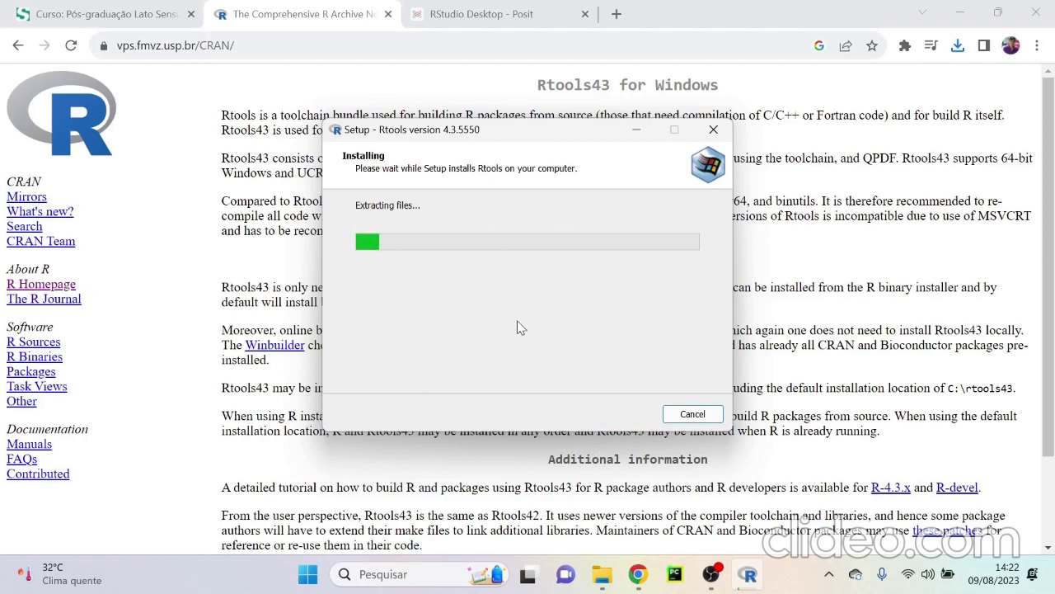
pyautogui.click(636, 132)
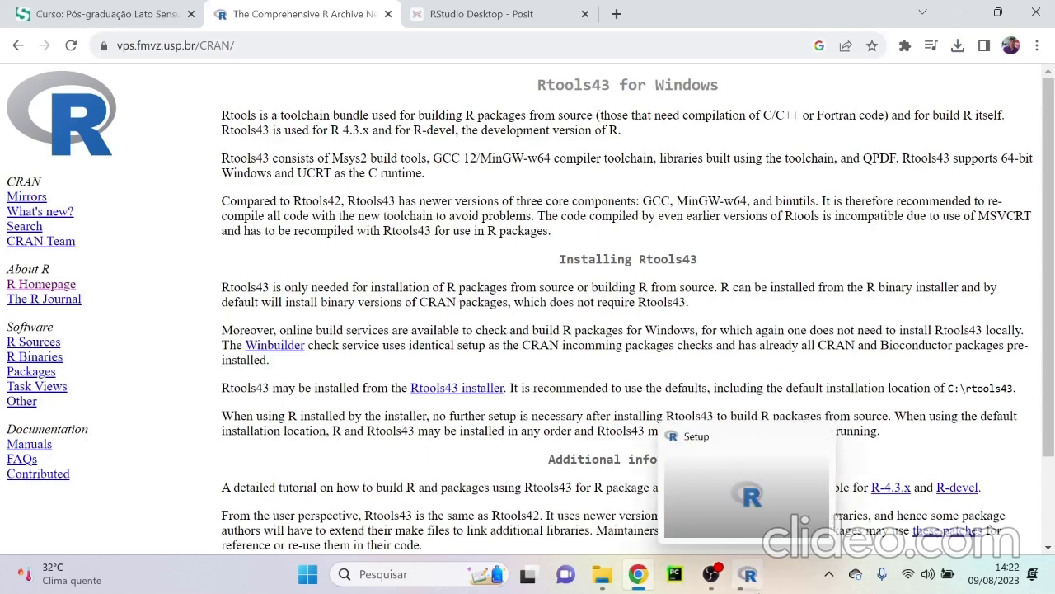
# Check the progress of the Rtools 4.3.5550 installation and finish its setup wizard.
pyautogui.click(182, 268)
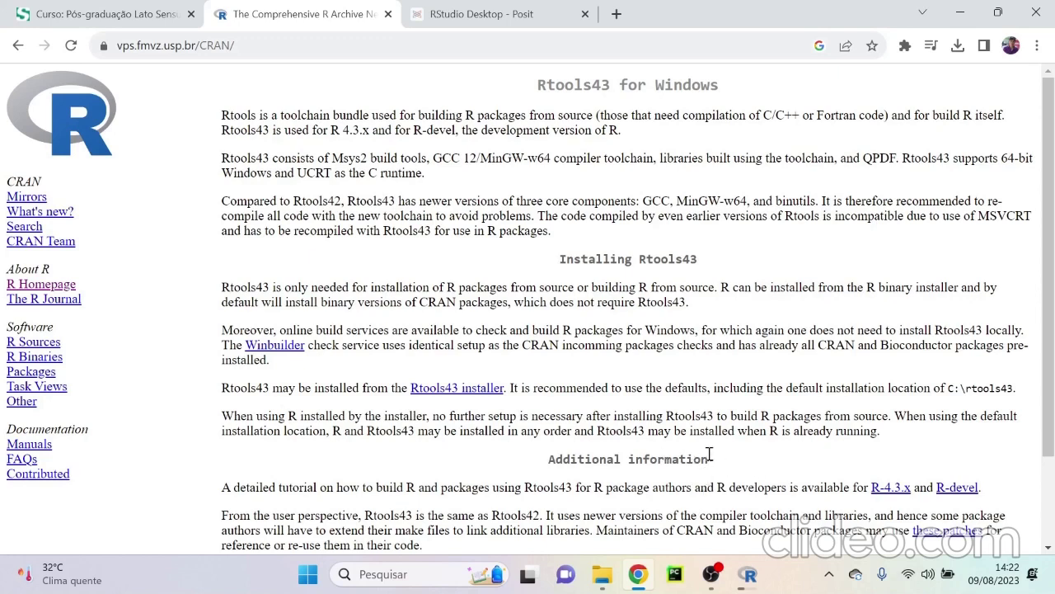
pyautogui.click(747, 574)
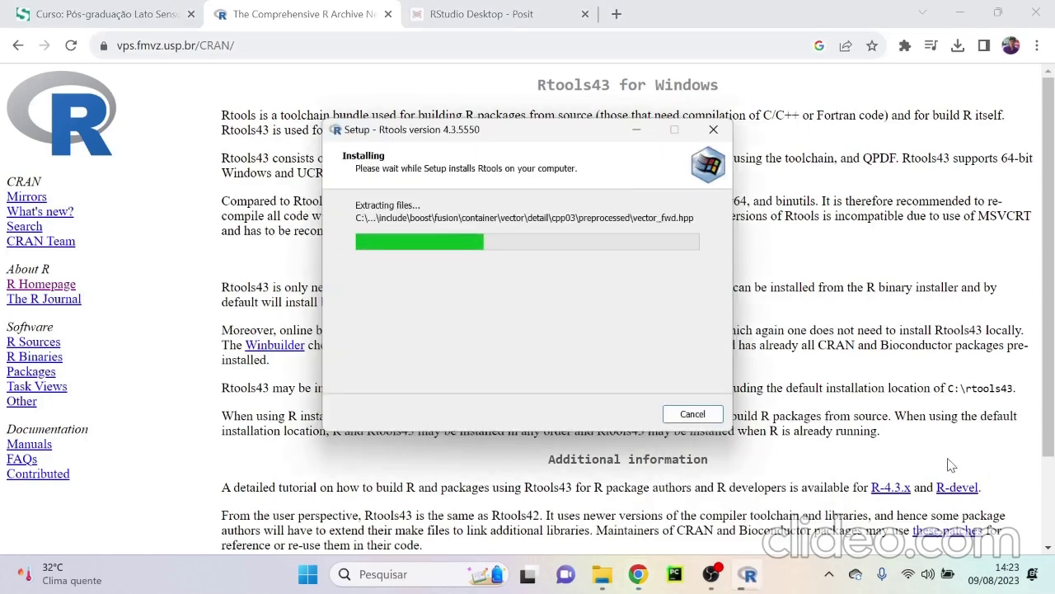
pyautogui.moveTo(711, 575)
pyautogui.click(967, 459)
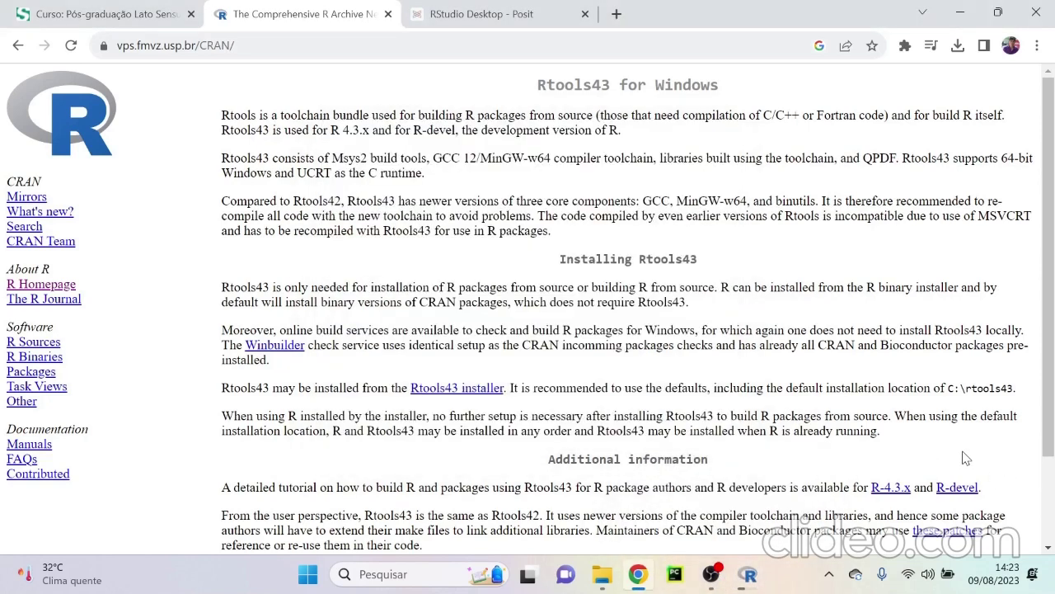
pyautogui.click(722, 587)
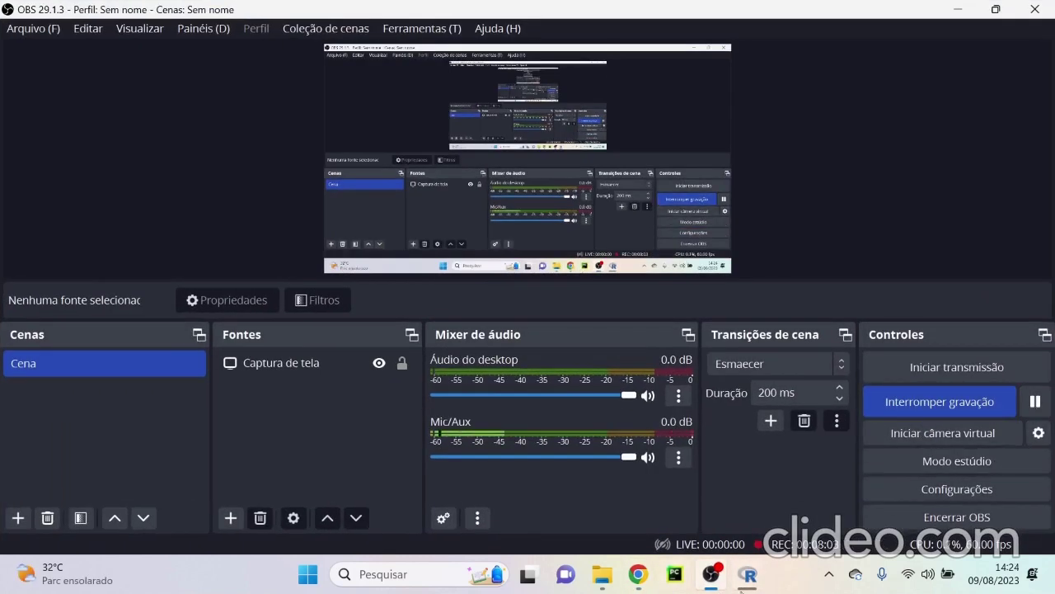
pyautogui.click(755, 582)
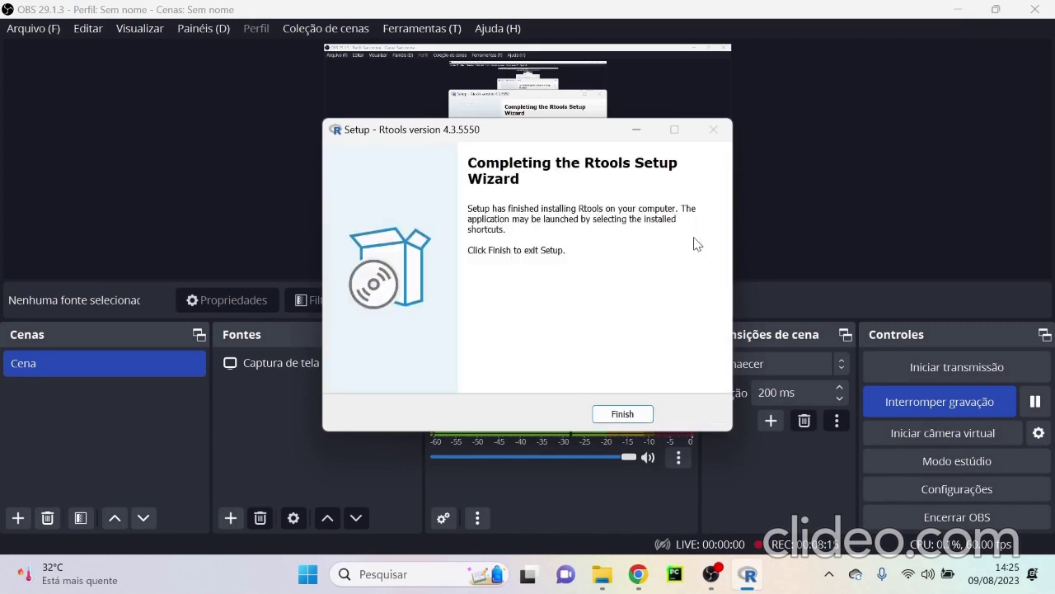
pyautogui.click(624, 414)
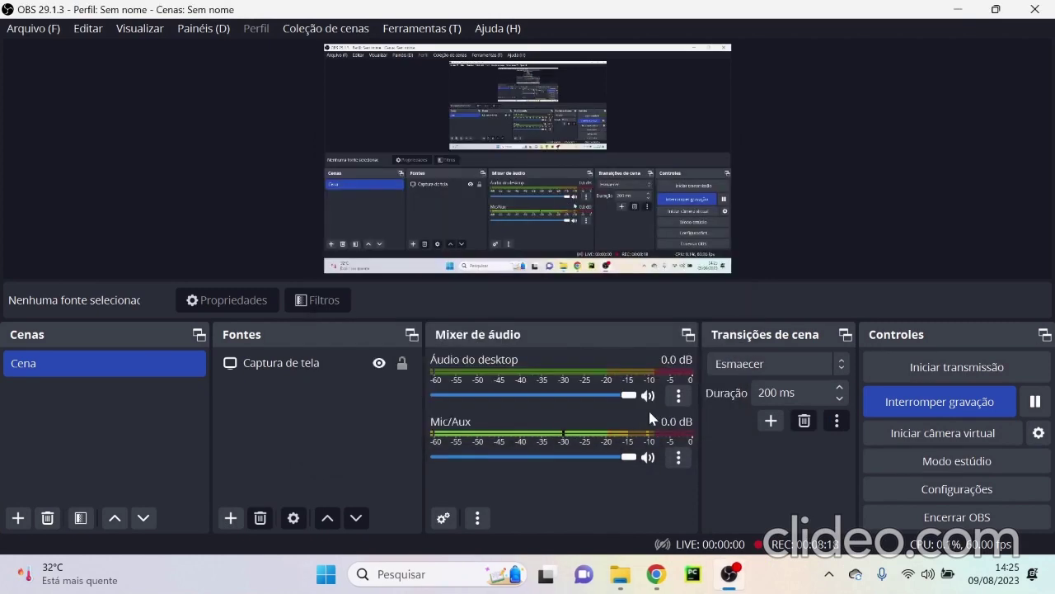
# Return to the RStudio Desktop page in the browser and download RStudio Desktop for Windows.
pyautogui.click(656, 574)
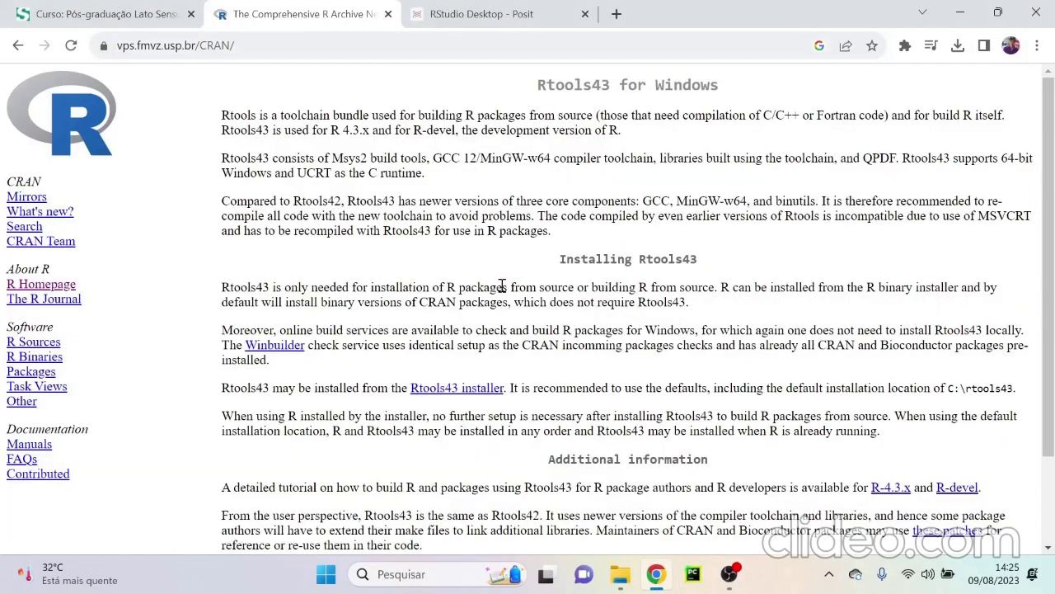
pyautogui.click(478, 14)
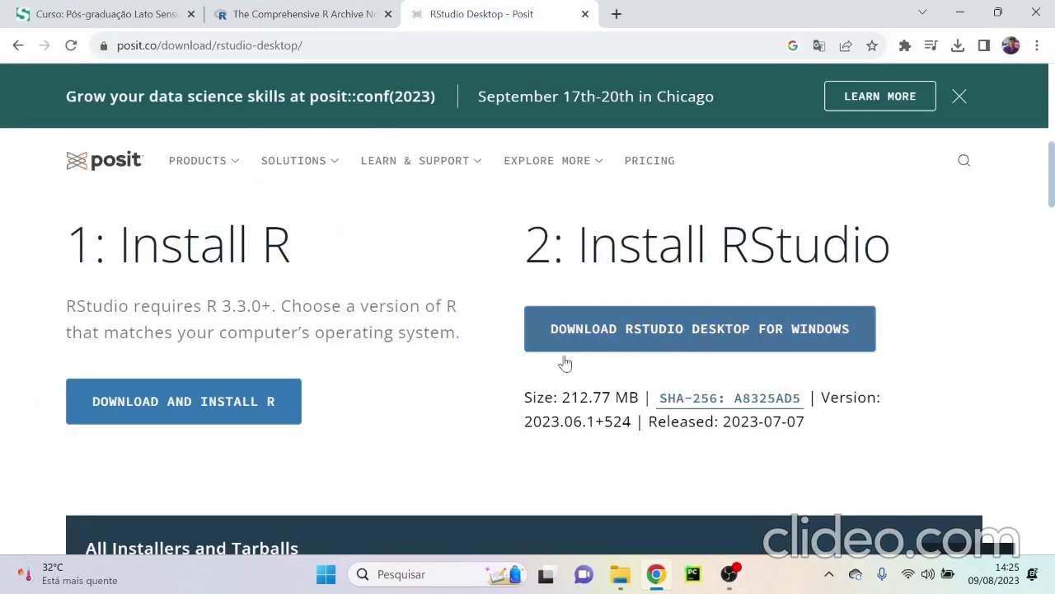
pyautogui.moveTo(371, 256); pyautogui.dragTo(68, 246)
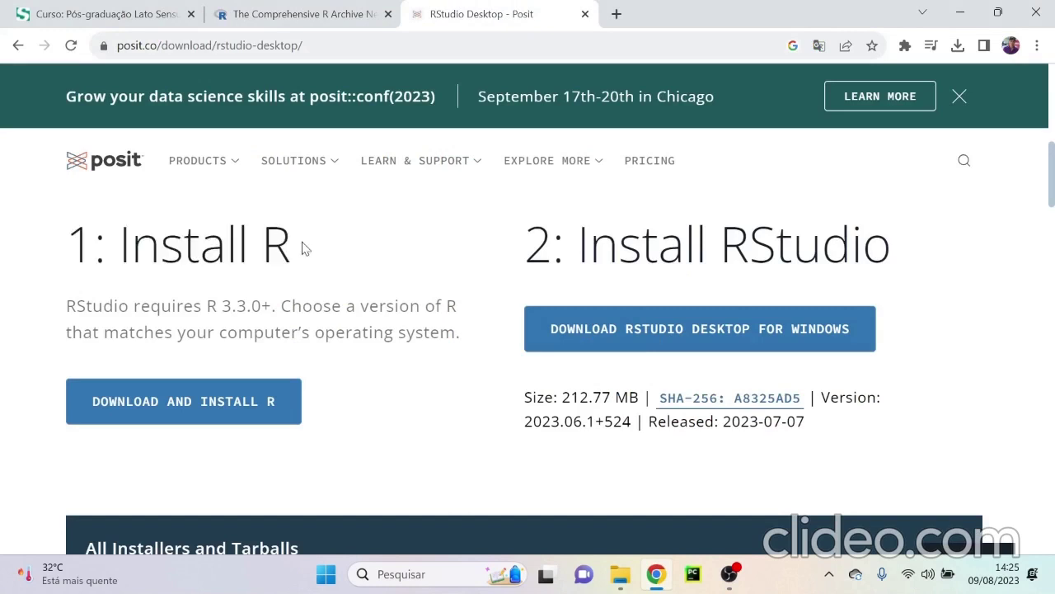
pyautogui.moveTo(302, 245); pyautogui.dragTo(80, 246)
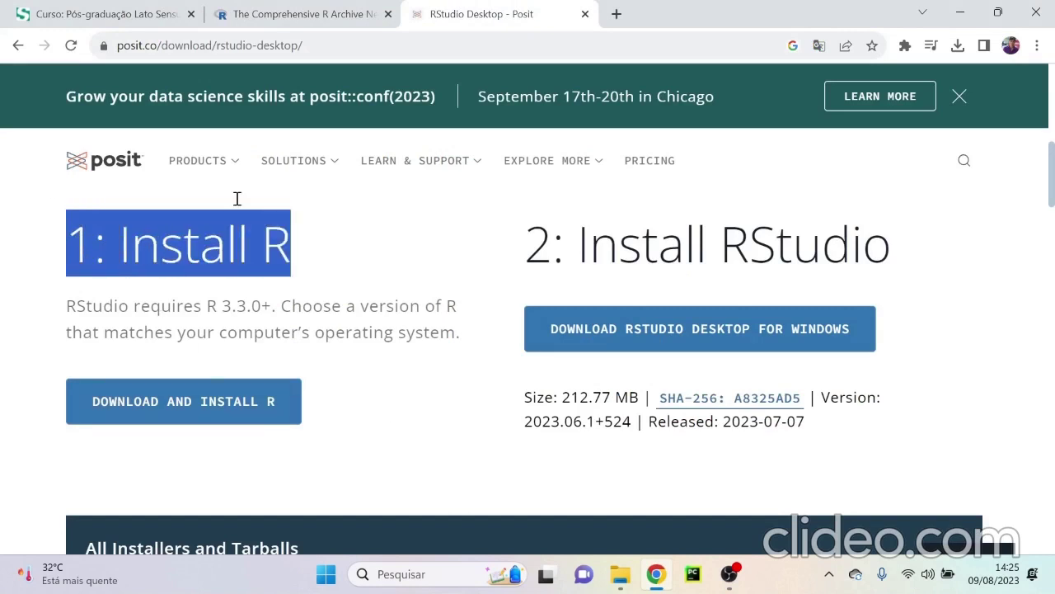
pyautogui.click(640, 339)
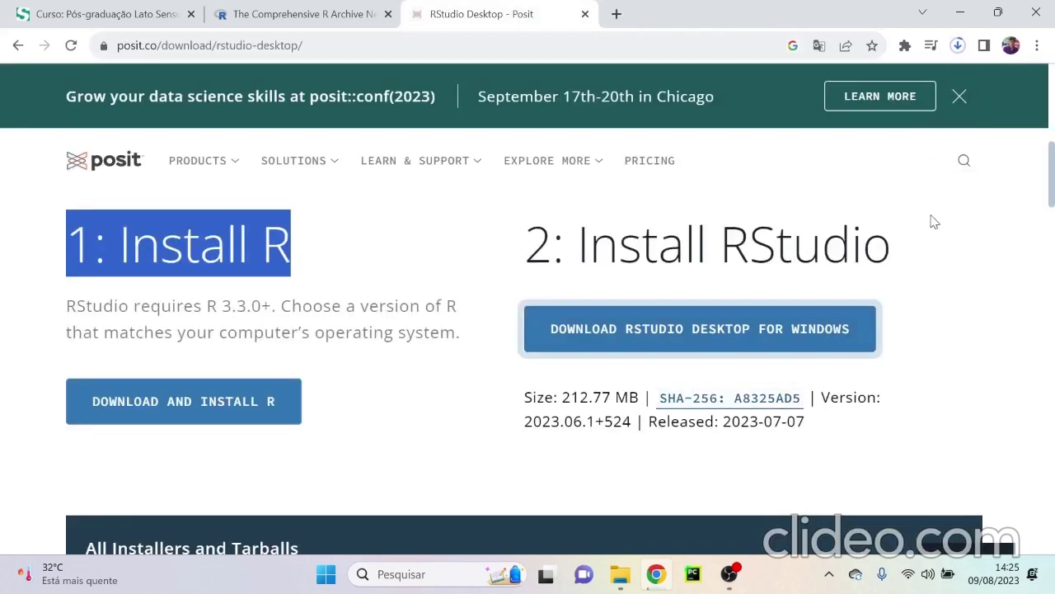
pyautogui.scroll(-3, 912, 234)
pyautogui.scroll(4, 962, 217)
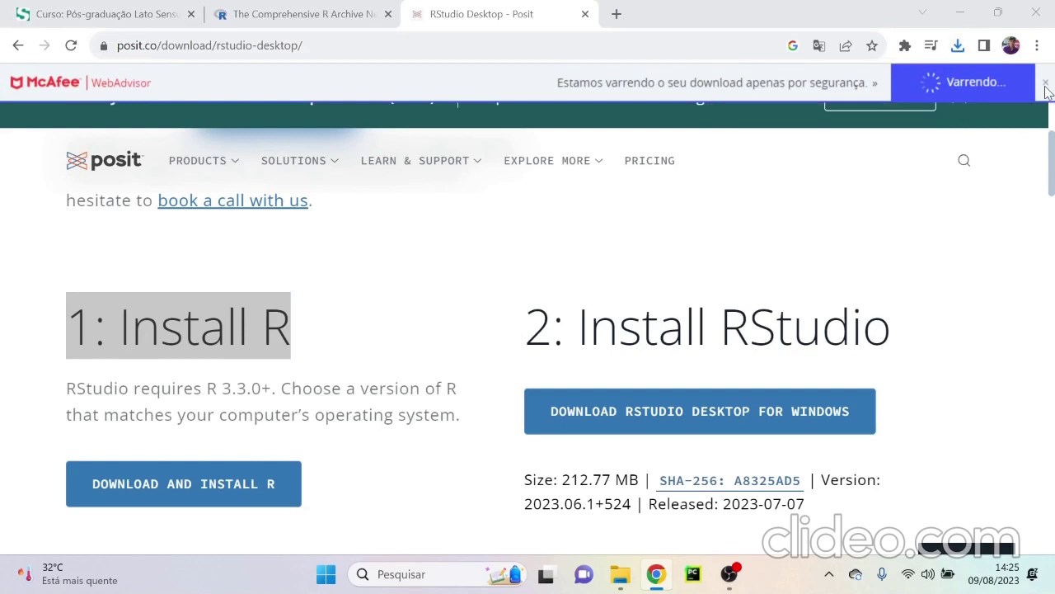
# Run the downloaded RStudio installer, install it with the default options and the RStudio Start menu folder, and finish the wizard.
pyautogui.click(1045, 82)
pyautogui.click(957, 45)
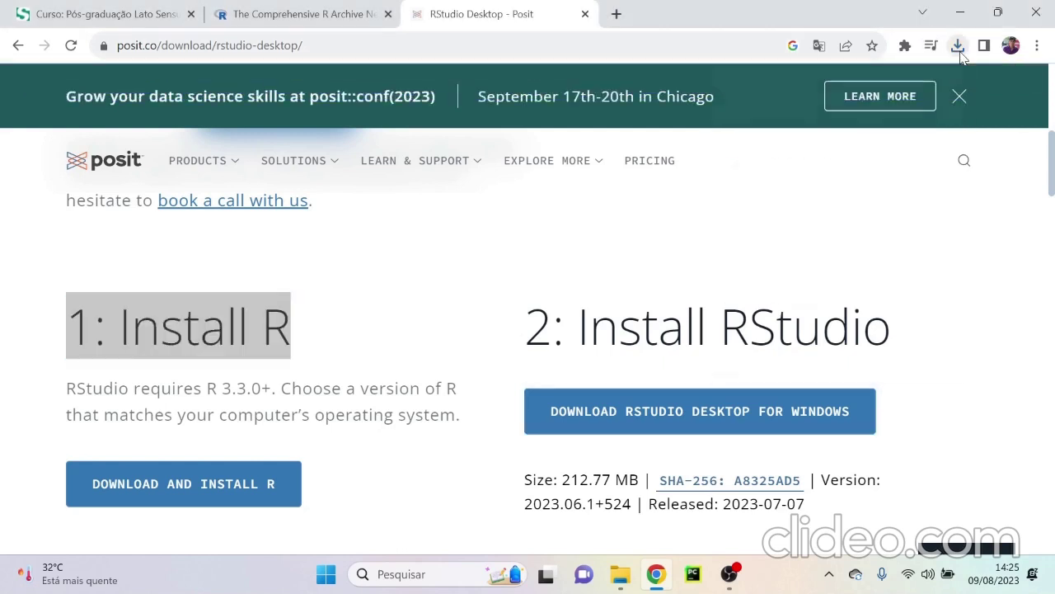
pyautogui.click(793, 120)
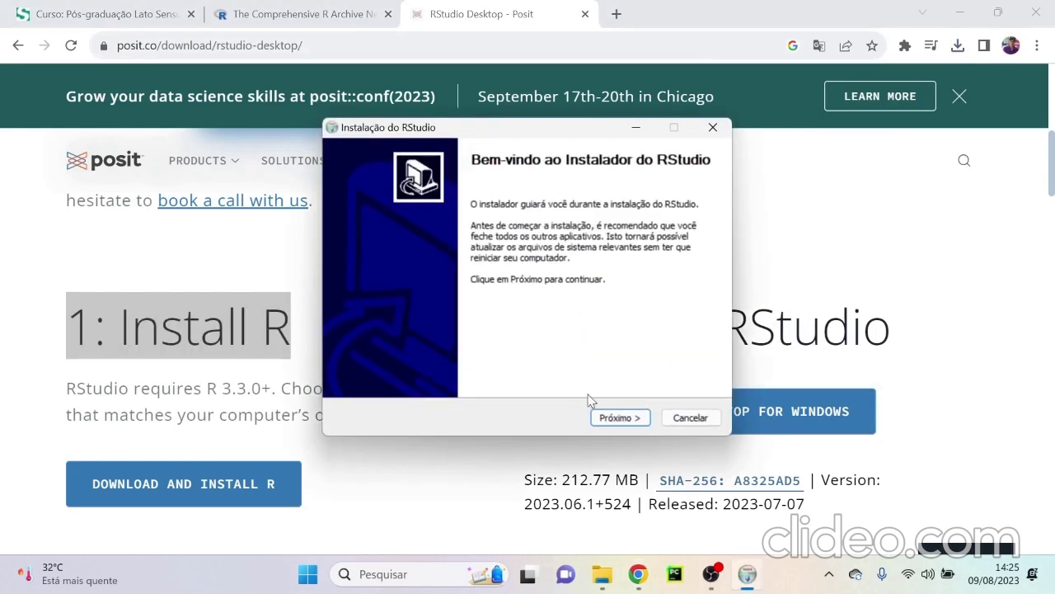
pyautogui.click(636, 419)
pyautogui.click(626, 421)
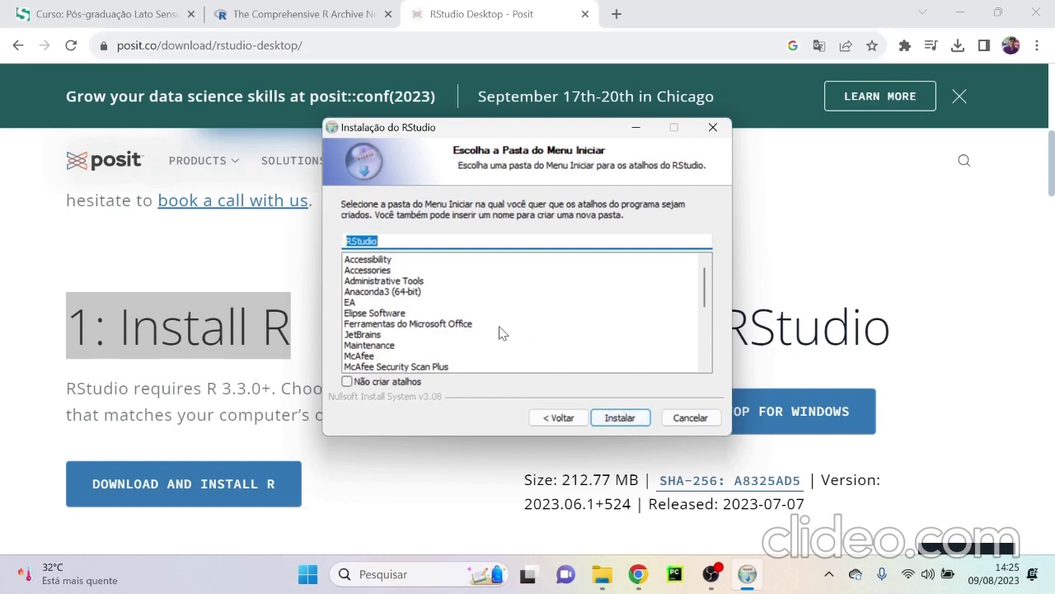
pyautogui.click(636, 422)
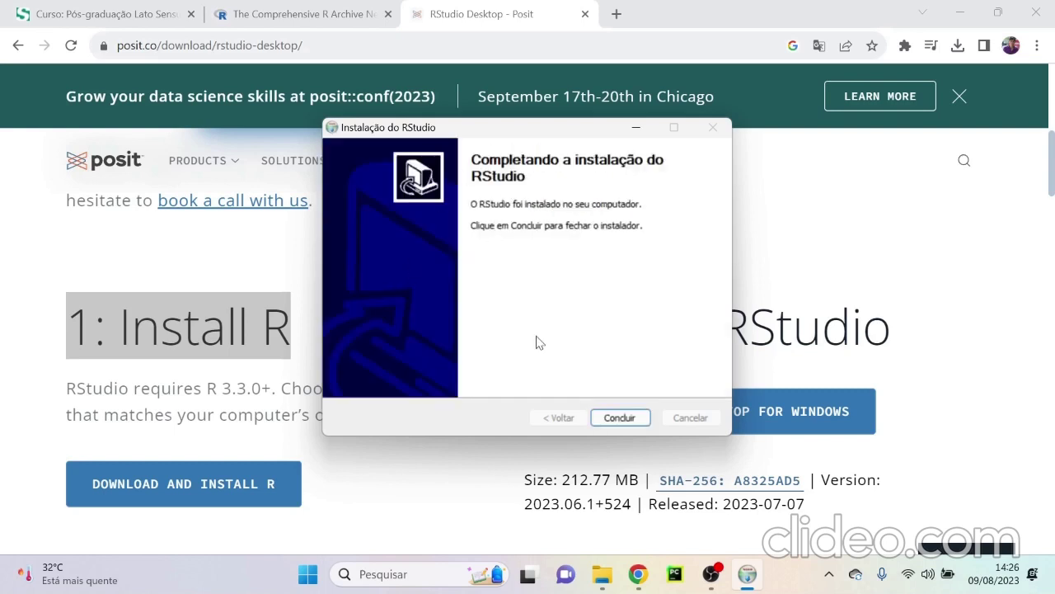
pyautogui.click(604, 418)
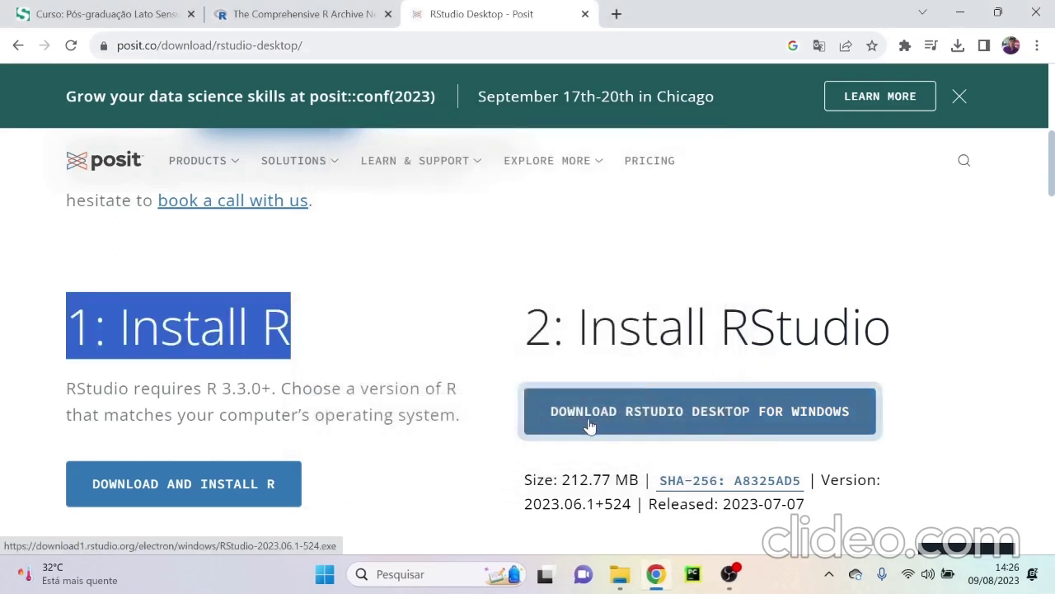
# Find RStudio in the full list of installed applications and launch it.
pyautogui.click(326, 574)
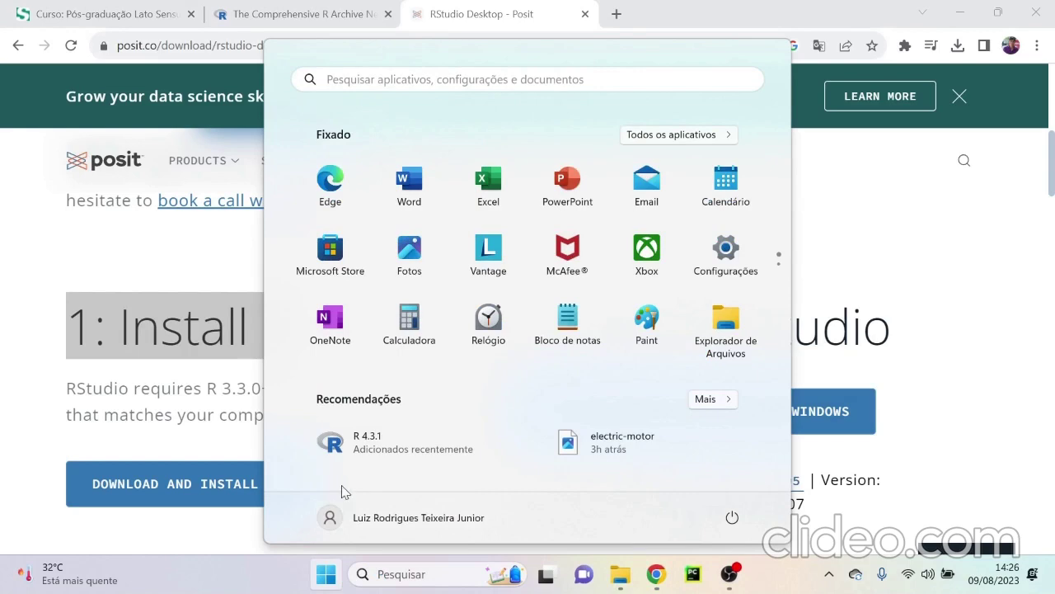
pyautogui.click(678, 135)
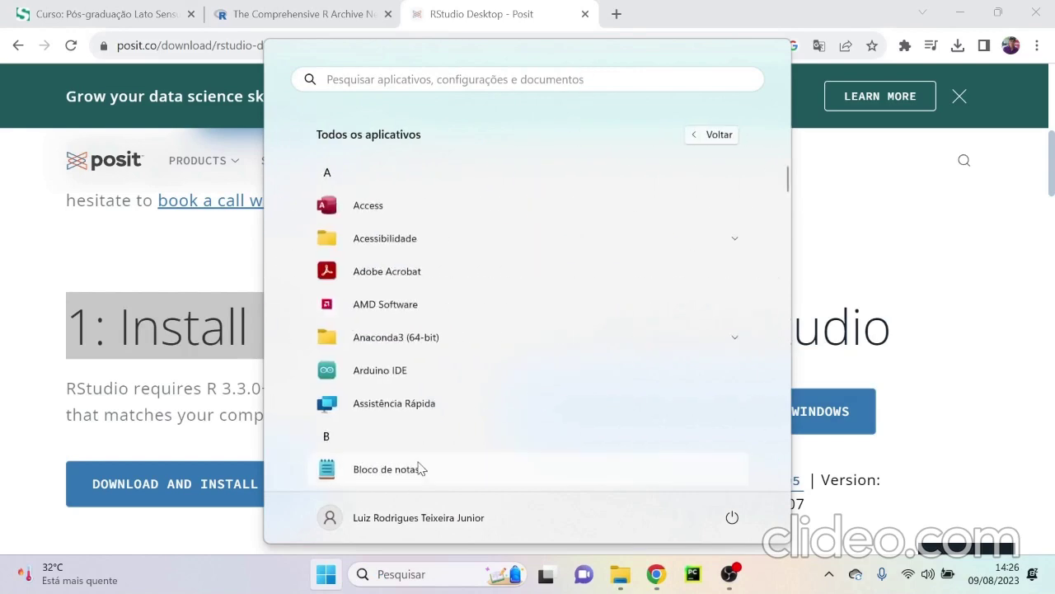
pyautogui.scroll(-10, 466, 445)
pyautogui.scroll(-12, 460, 474)
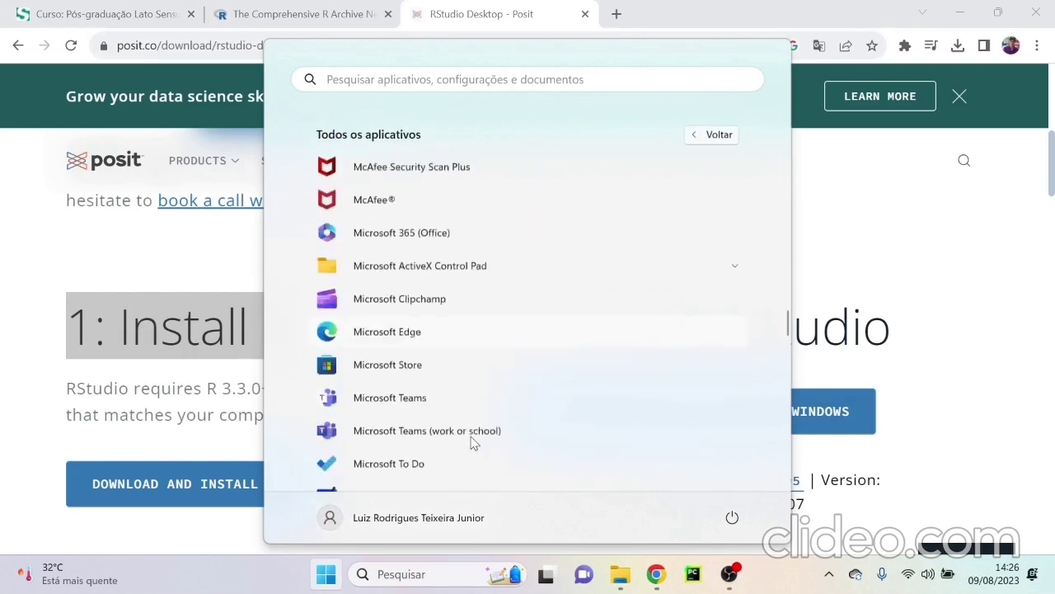
pyautogui.scroll(-10, 485, 430)
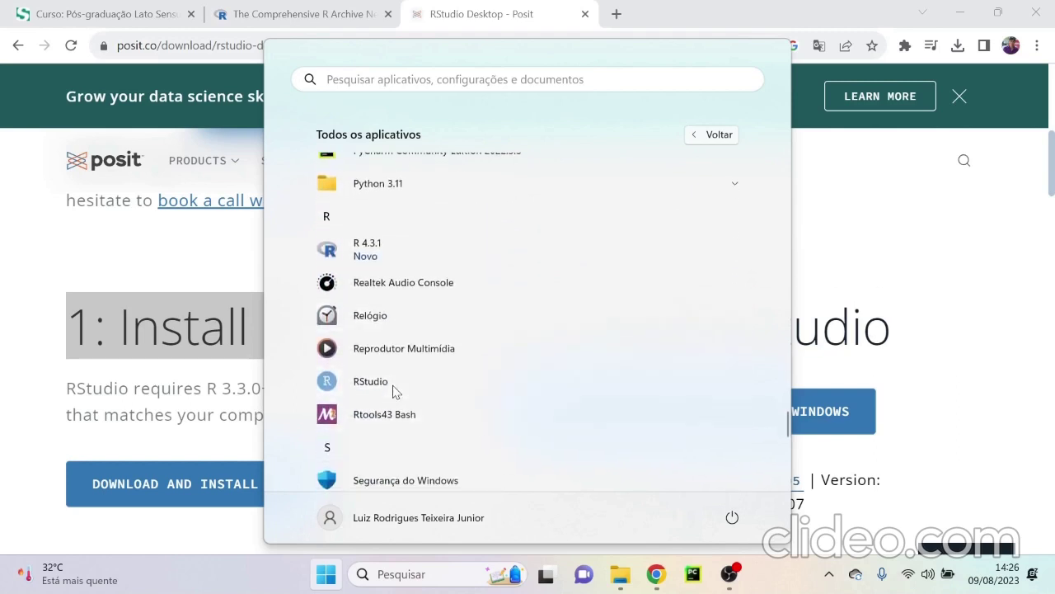
pyautogui.click(391, 382)
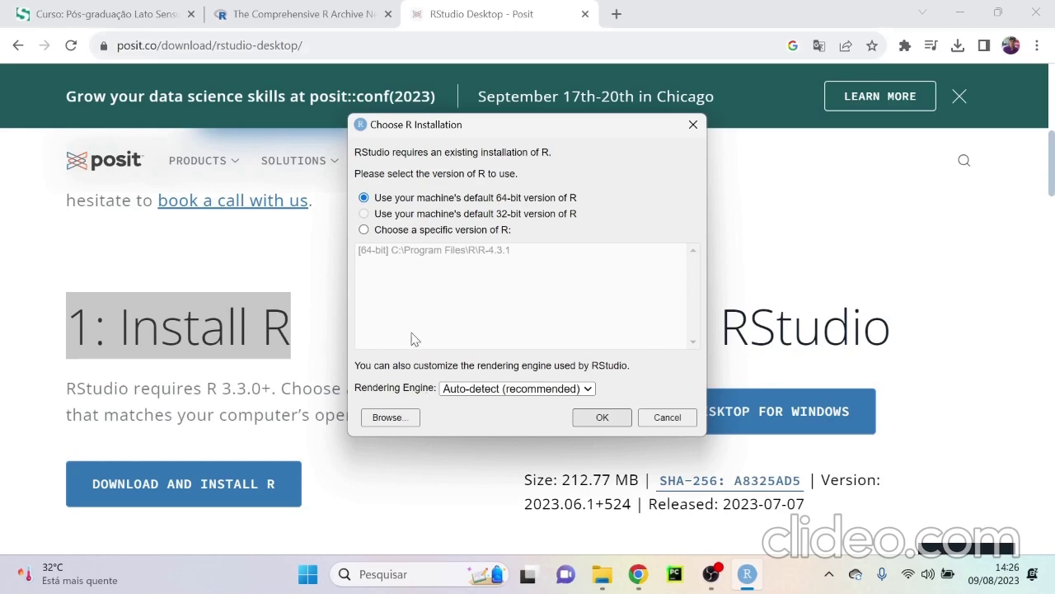
# Run RStudio with the machine's default 64-bit version of R, allow automatic crash reports and maximize the window.
pyautogui.click(602, 417)
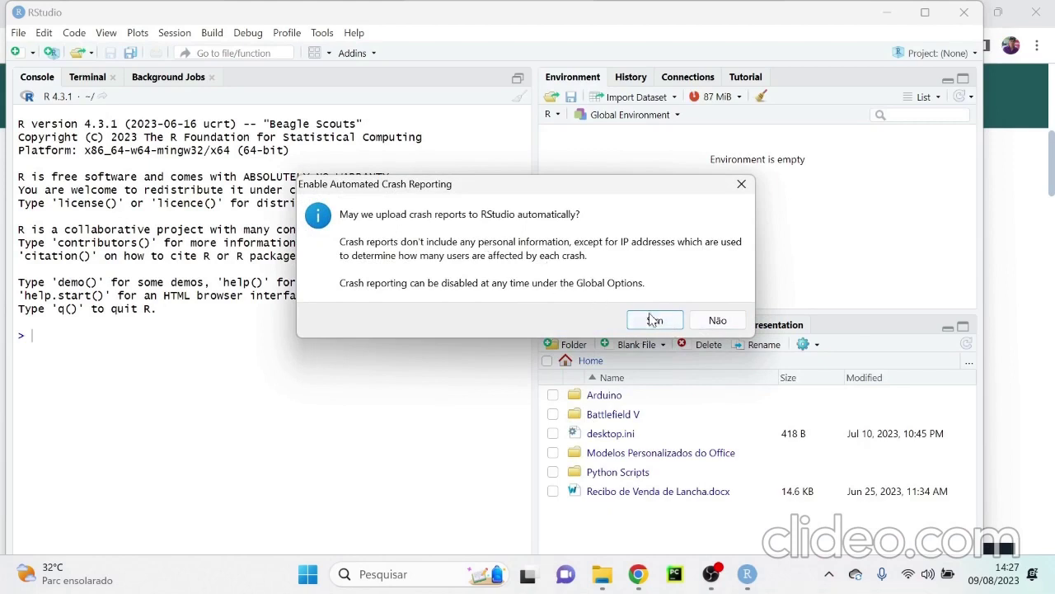
pyautogui.click(652, 326)
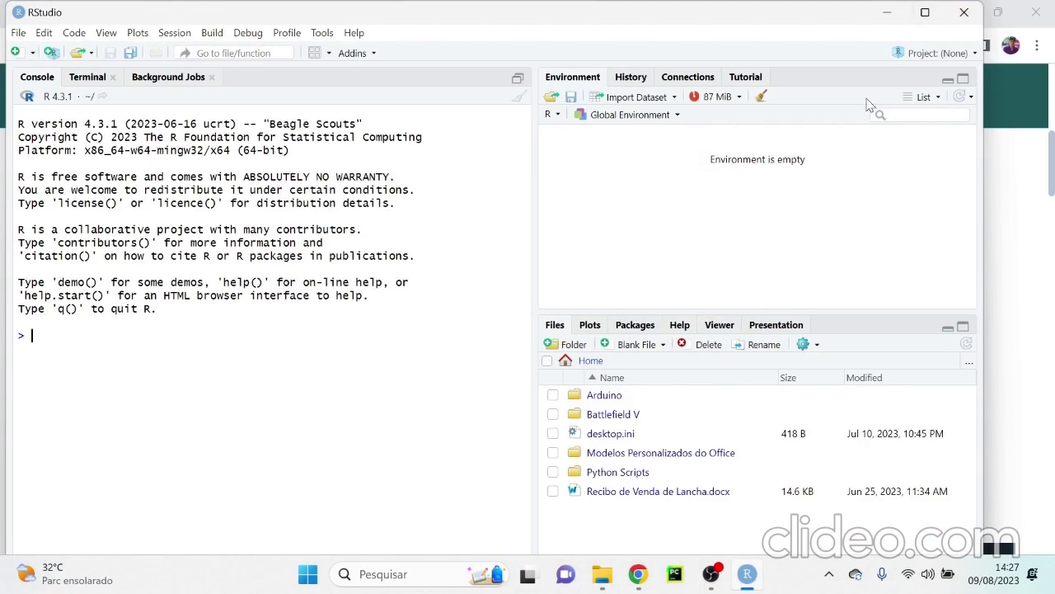
pyautogui.click(927, 12)
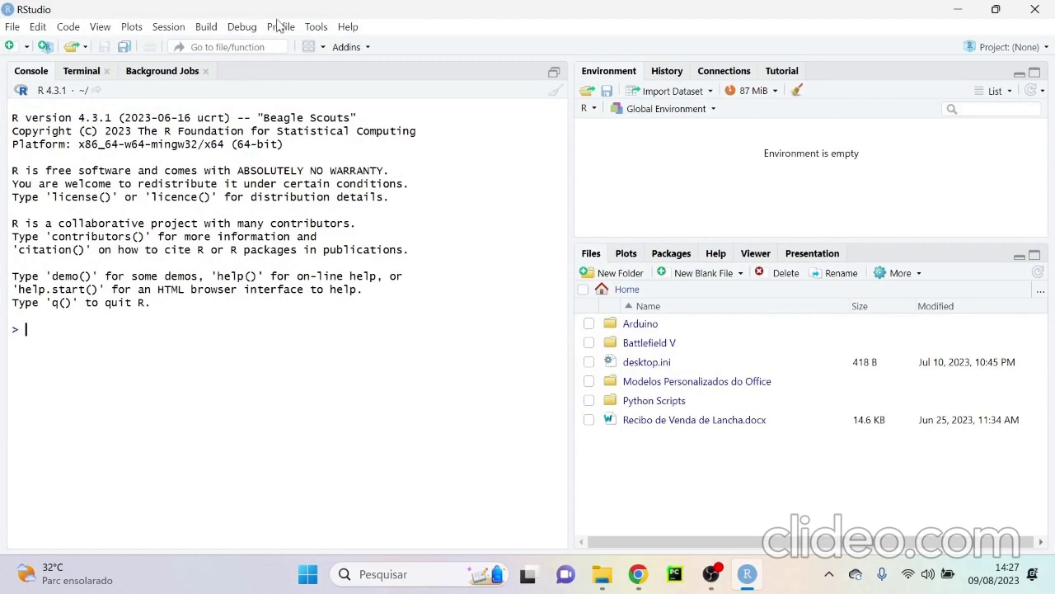
pyautogui.click(23, 30)
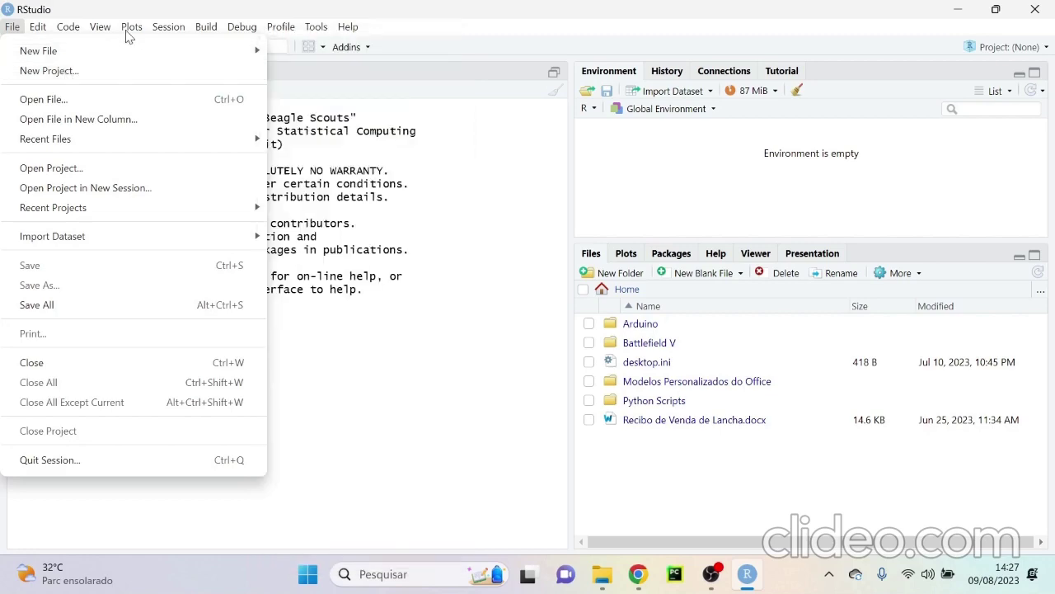
pyautogui.moveTo(99, 28)
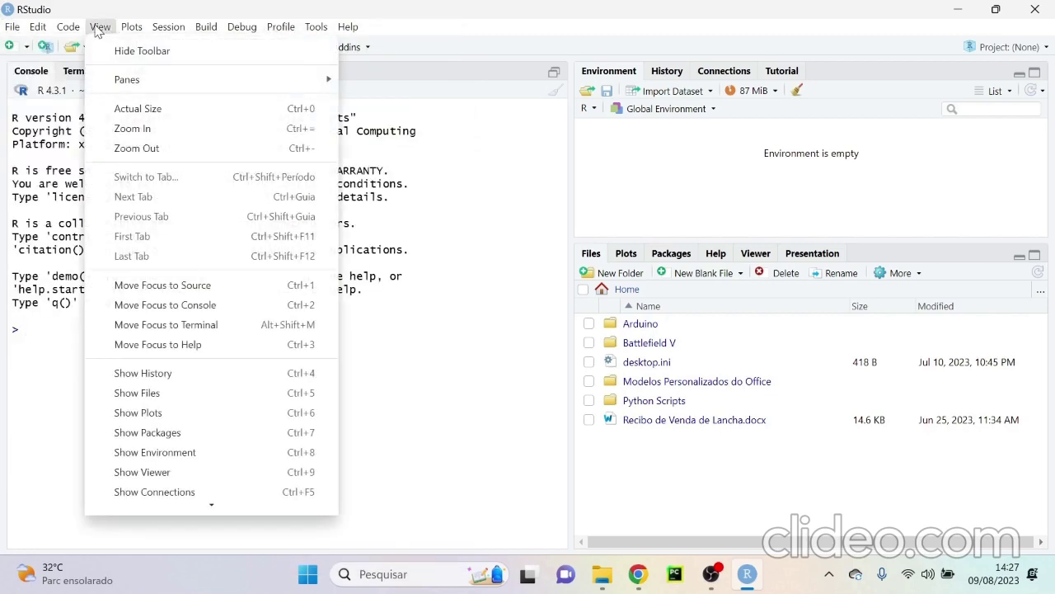
pyautogui.moveTo(142, 30)
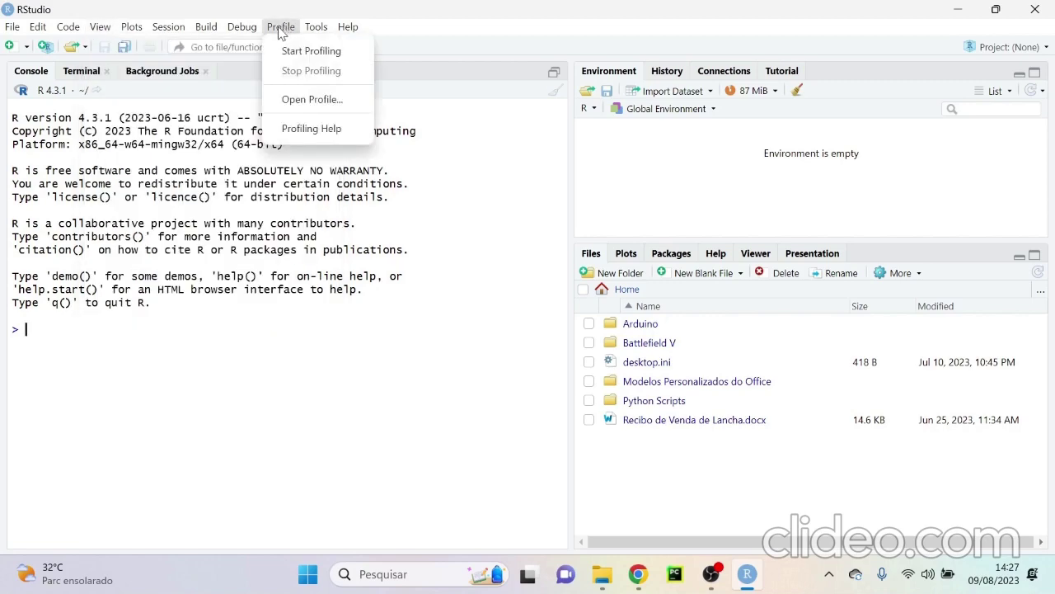
pyautogui.moveTo(204, 29)
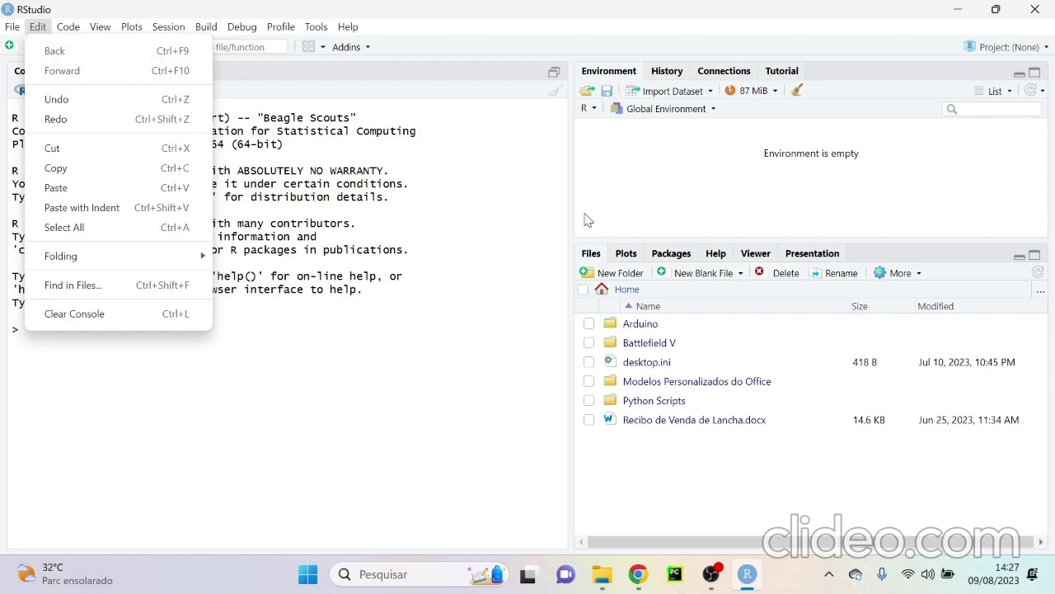
pyautogui.rightClick(520, 221)
pyautogui.click(412, 128)
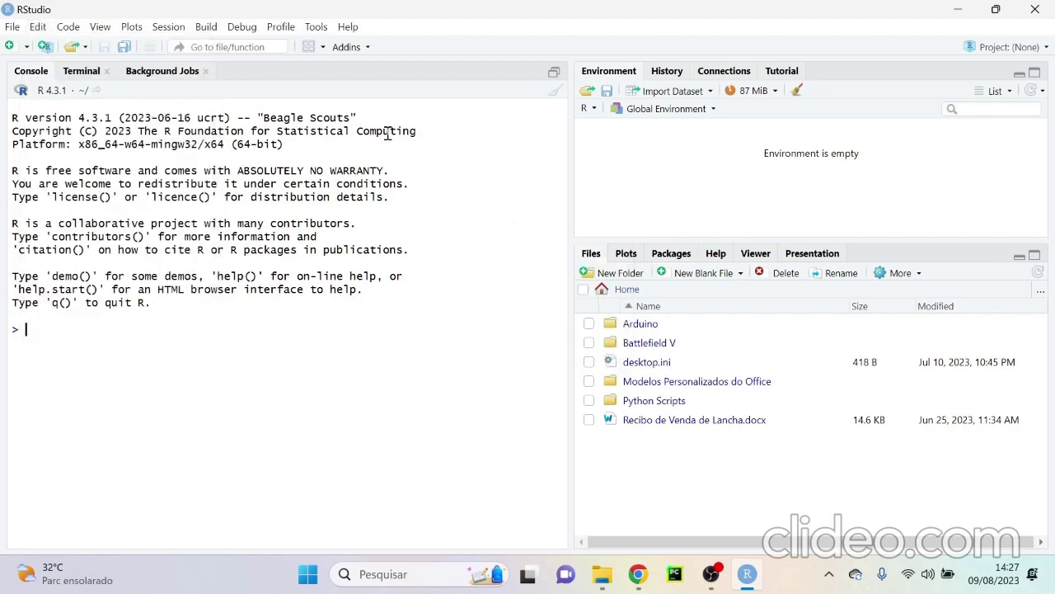
# Show the RStudio Terminal and allow RStudio R Session through the Windows firewall on public networks.
pyautogui.click(81, 72)
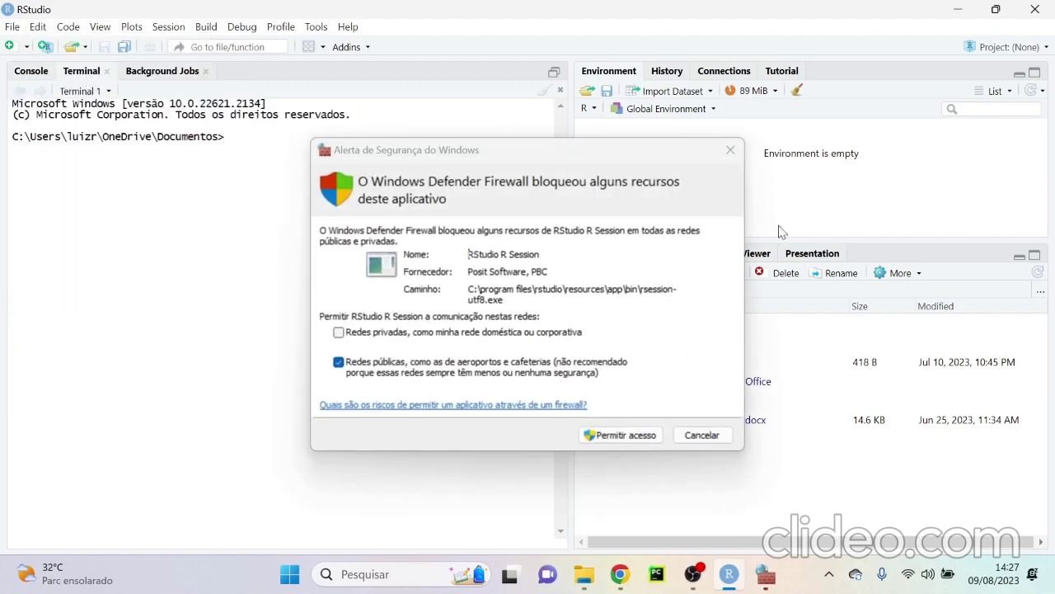
pyautogui.click(592, 437)
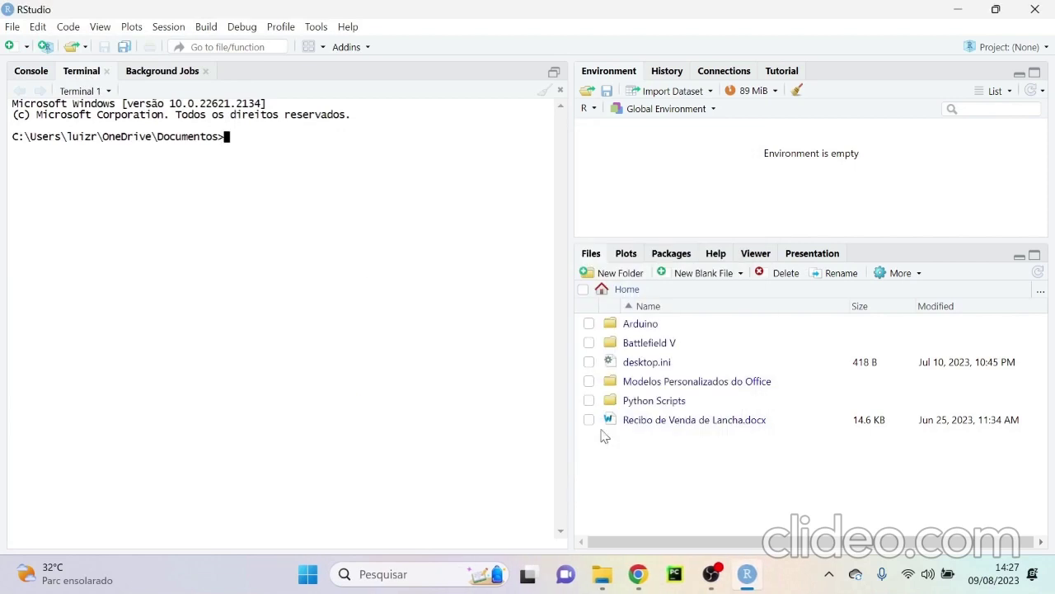
# Show an untitled R script editor above the Console and enlarge the Environment pane to about the editor's height.
pyautogui.click(555, 73)
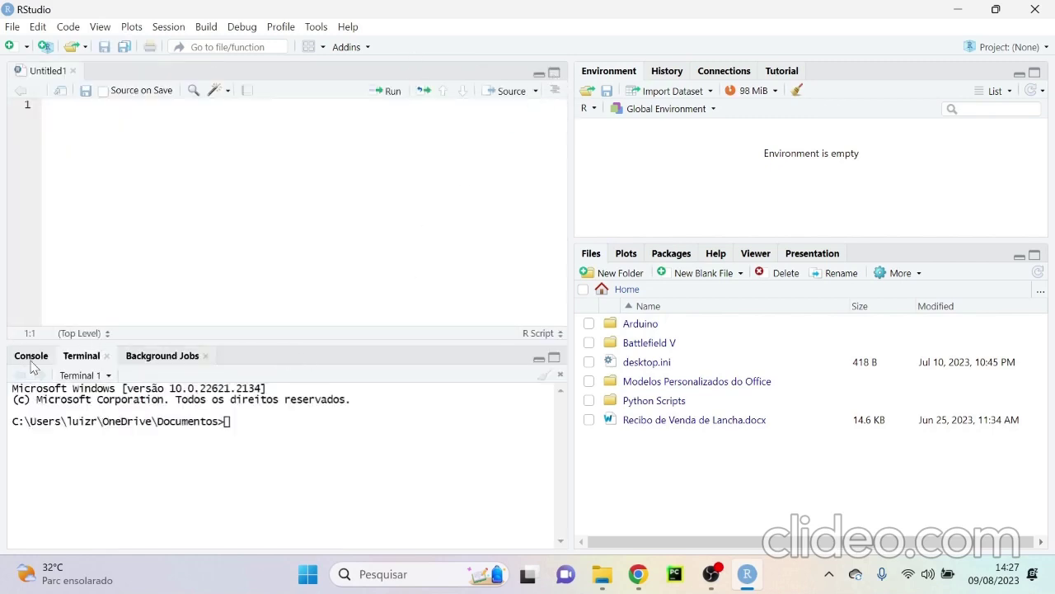
pyautogui.click(30, 358)
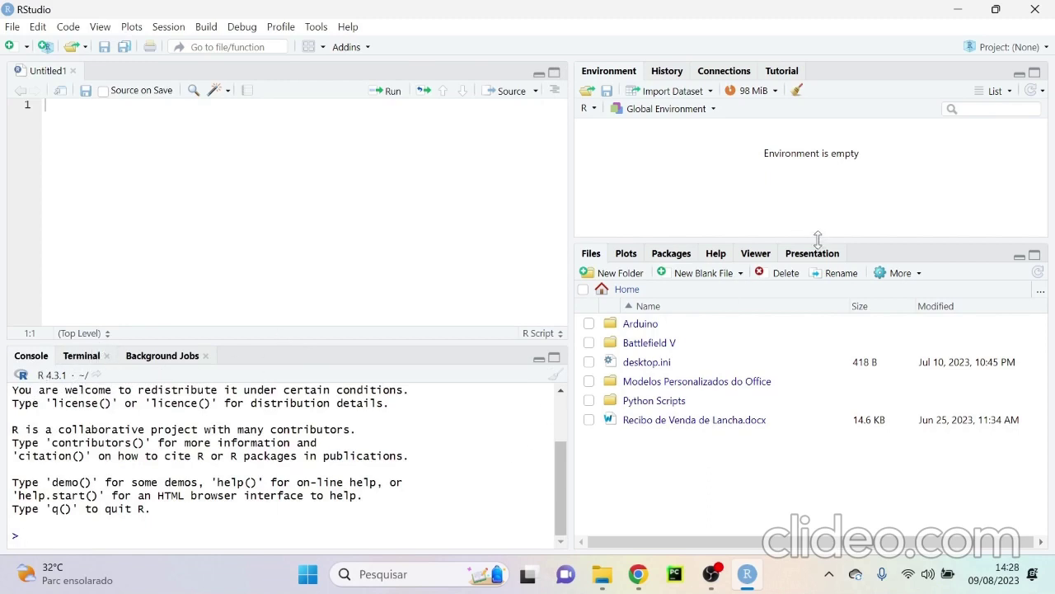
pyautogui.moveTo(817, 238); pyautogui.dragTo(822, 359)
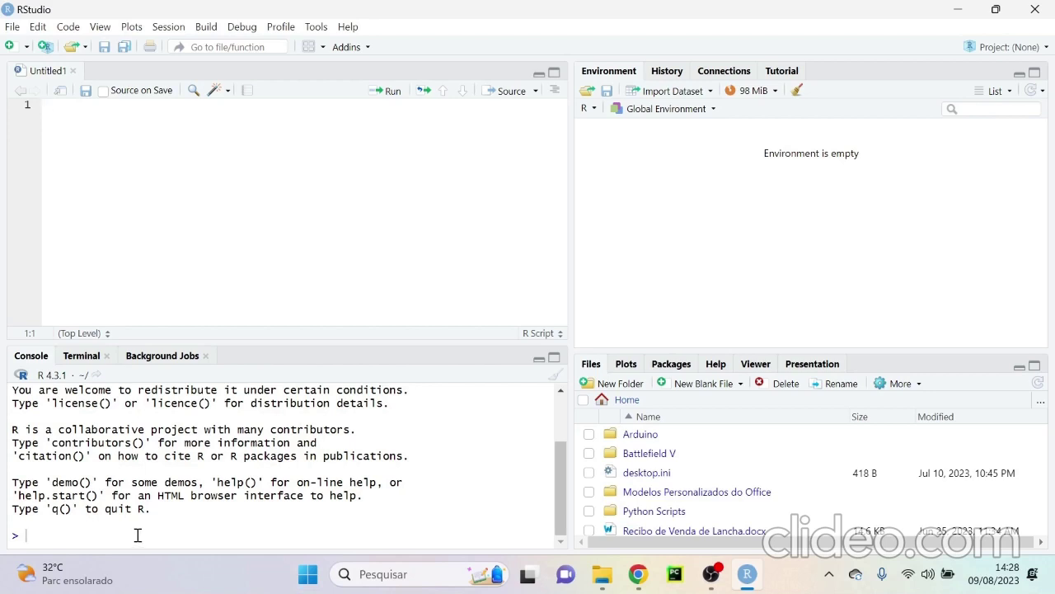
# Clear the Console and write the assignments a<-10 and b<-5 on the first two lines of the untitled script.
pyautogui.hotkey('ctrl', 'l')
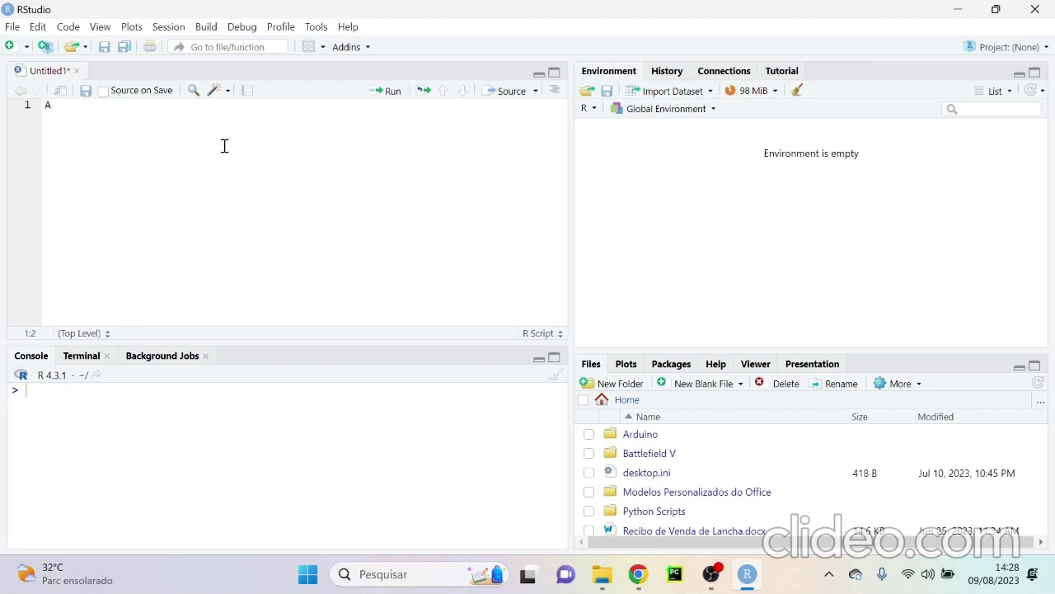
pyautogui.press('BackSpace')
pyautogui.press('capslock')
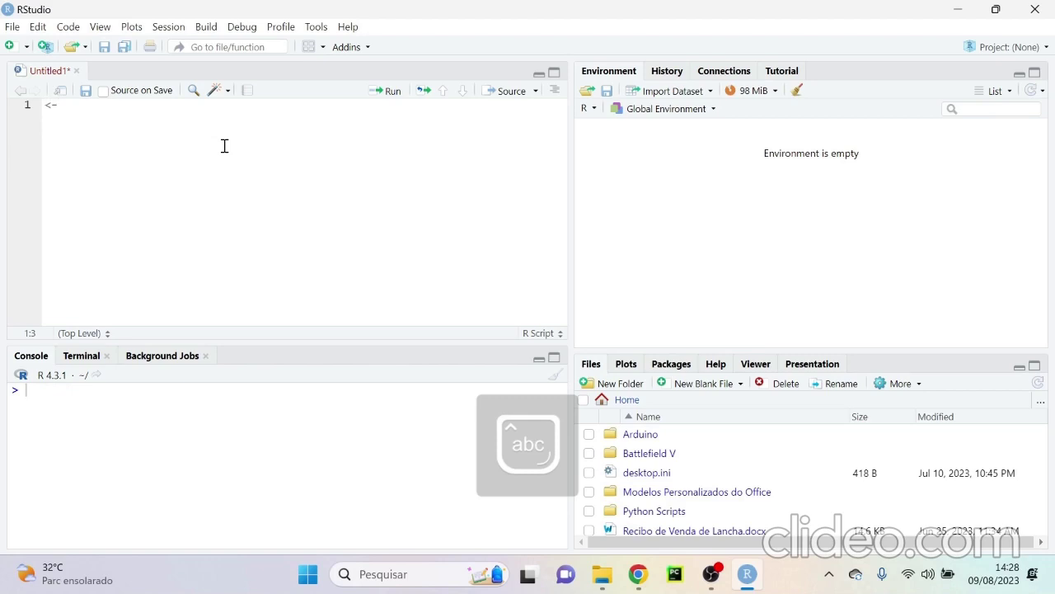
pyautogui.press('Left')
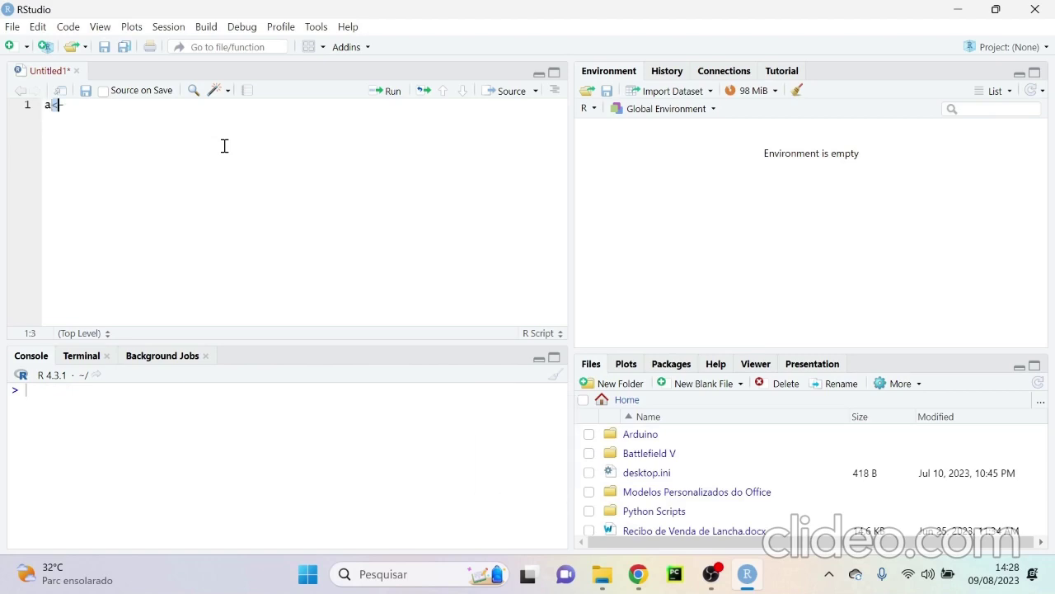
pyautogui.press('BackSpace')
pyautogui.write('10 ')
pyautogui.write('b')
pyautogui.write('<-')
pyautogui.write('5')
# Copy both assignment lines from the script into the Console and run them.
pyautogui.moveTo(86, 118); pyautogui.dragTo(46, 105)
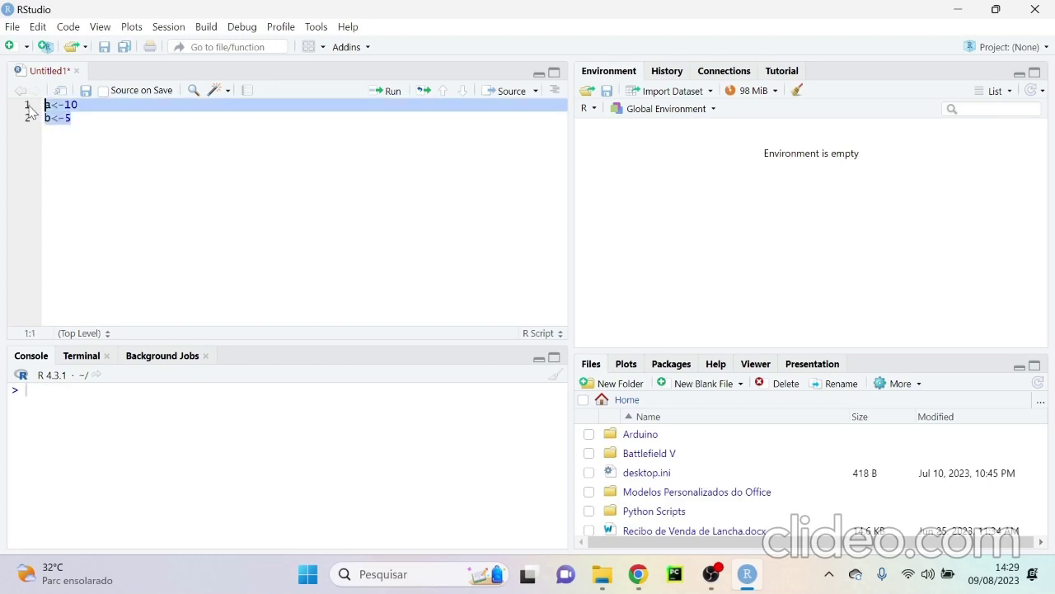
pyautogui.hotkey('ctrl', 'c')
pyautogui.click(63, 411)
pyautogui.hotkey('ctrl', 'v')
pyautogui.moveTo(686, 354)
pyautogui.mouseDown()
pyautogui.moveTo(693, 347)
pyautogui.moveTo(680, 347)
pyautogui.mouseUp()
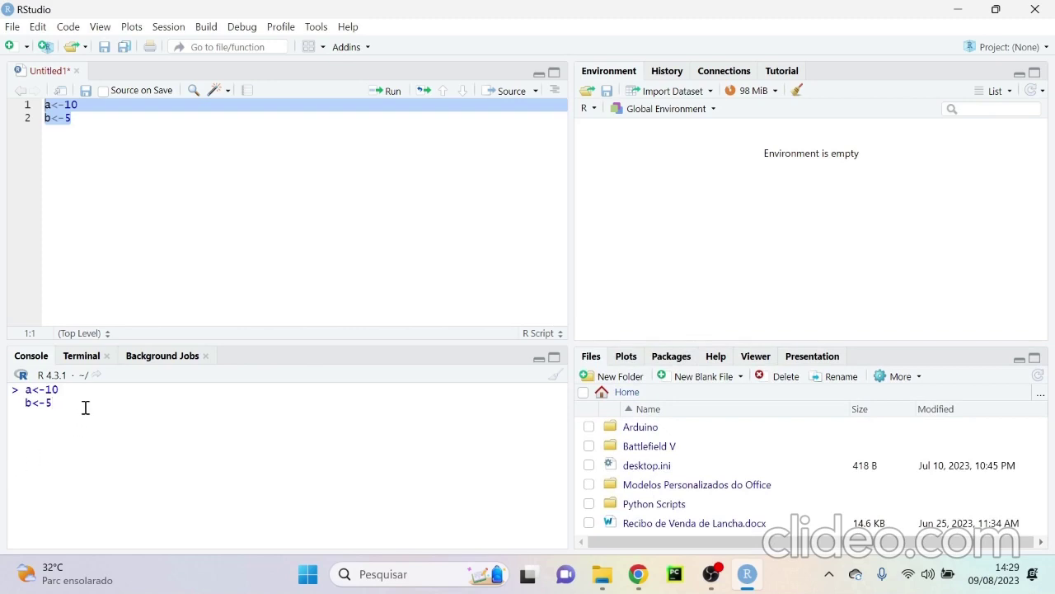
pyautogui.press('Return')
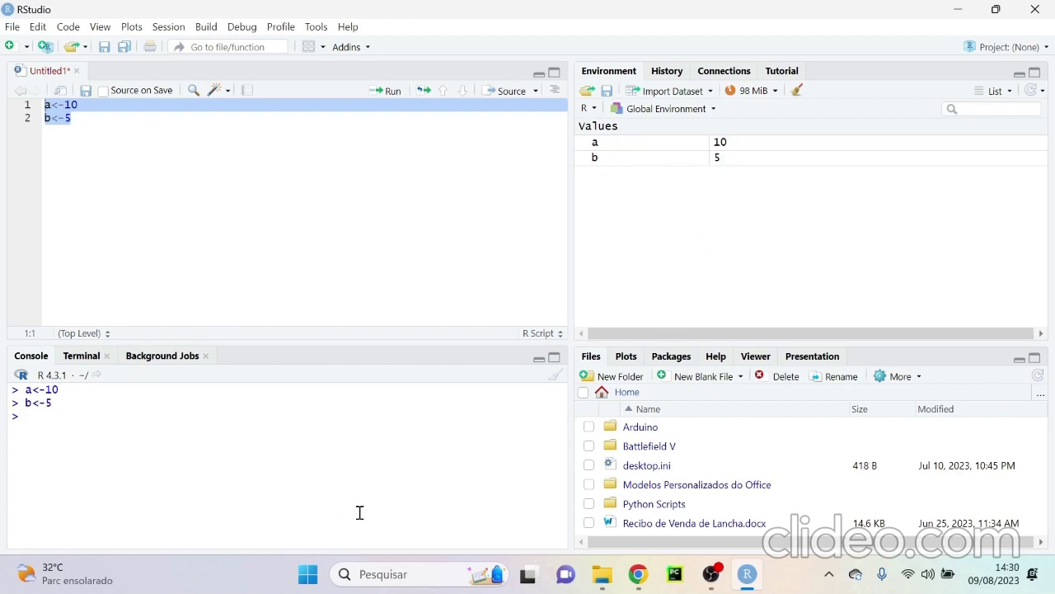
# Enter c<-a+b at the Console prompt and add c = a + b as line 3 of the script.
pyautogui.write('c<-a+b')
pyautogui.click(80, 120)
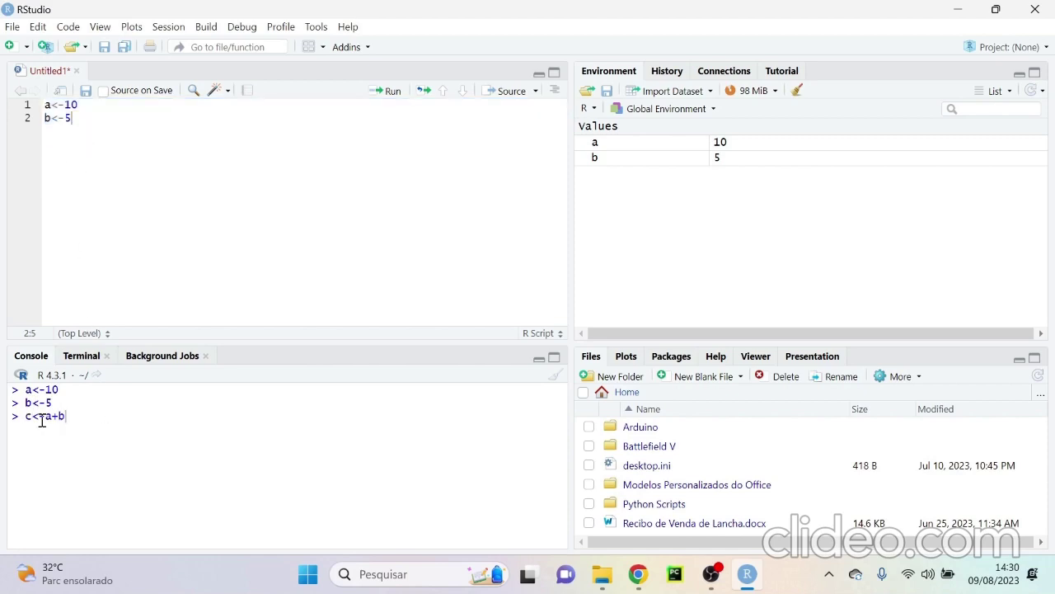
pyautogui.moveTo(65, 416); pyautogui.dragTo(23, 416)
pyautogui.moveTo(82, 109); pyautogui.dragTo(86, 118)
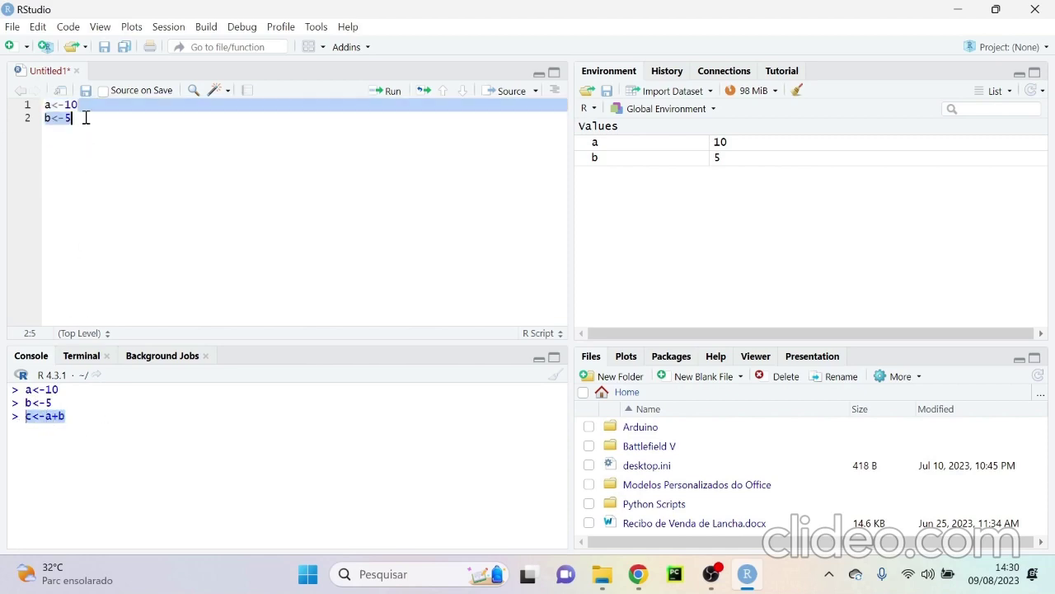
pyautogui.click(85, 118)
pyautogui.press('Return')
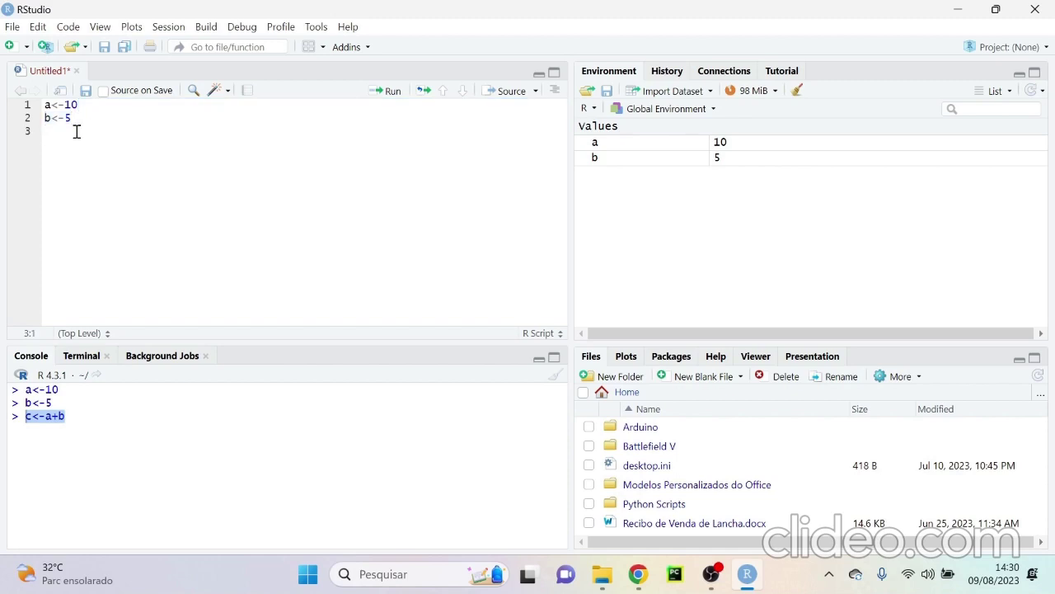
pyautogui.write('c ==')
pyautogui.press('BackSpace')
pyautogui.press('BackSpace')
pyautogui.write('a + b')
pyautogui.click(75, 103)
pyautogui.click(123, 139)
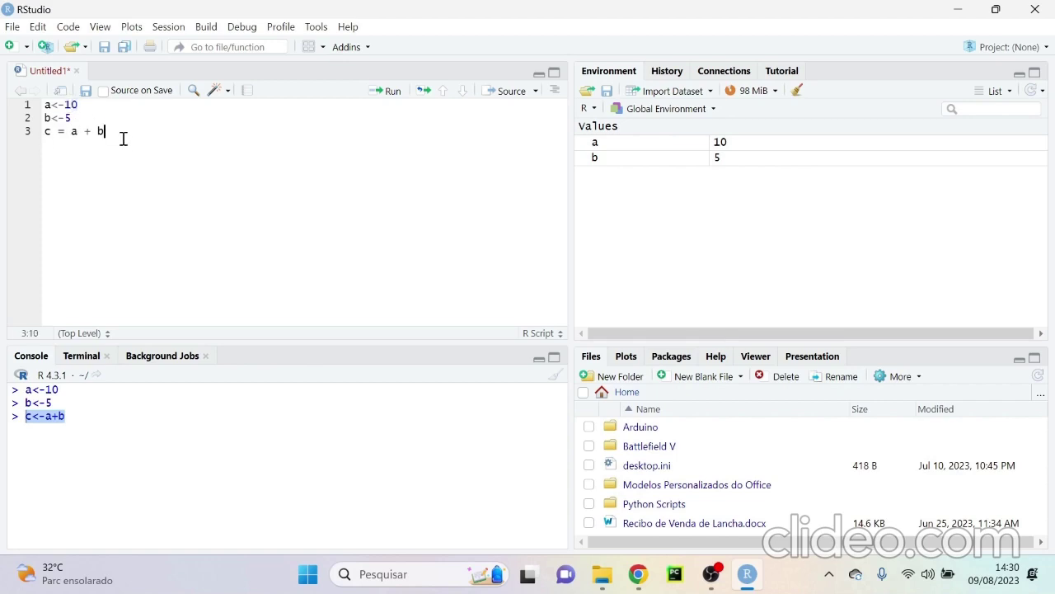
# Run the pending c<-a+b in the Console, followed by d<-a-b, e<-a*b and f<-a/b.
pyautogui.click(98, 419)
pyautogui.press('Return')
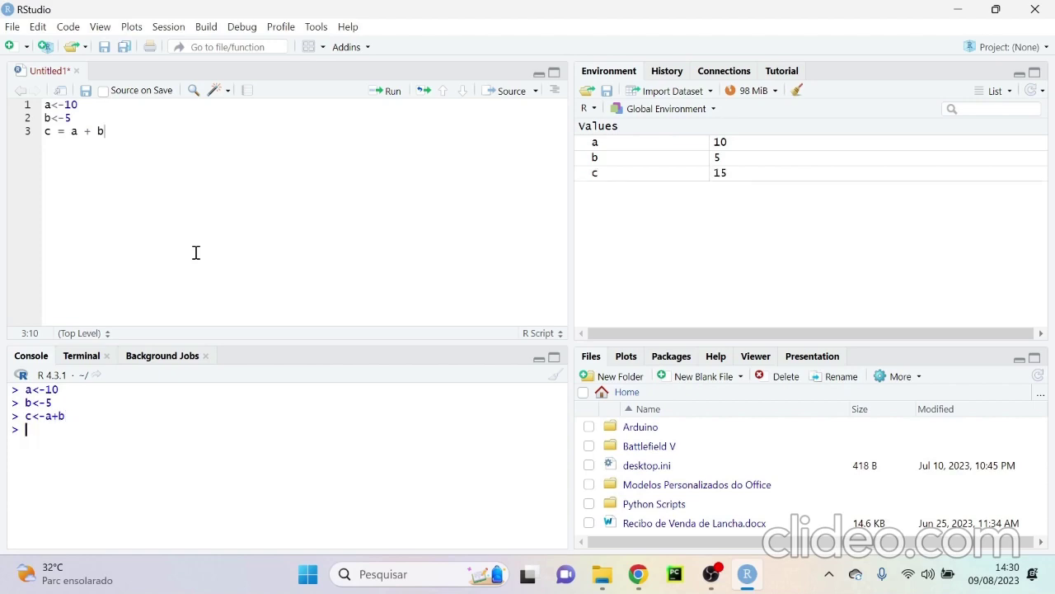
pyautogui.write('d<-a-b')
pyautogui.press('Return')
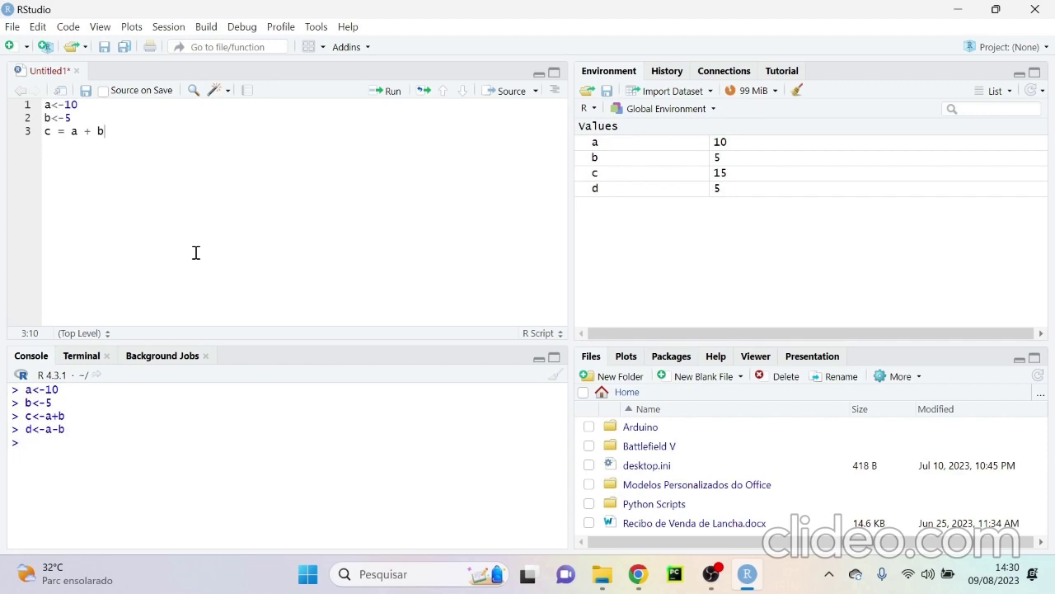
pyautogui.write('e<-a*b')
pyautogui.press('Return')
pyautogui.write('f<-a/b')
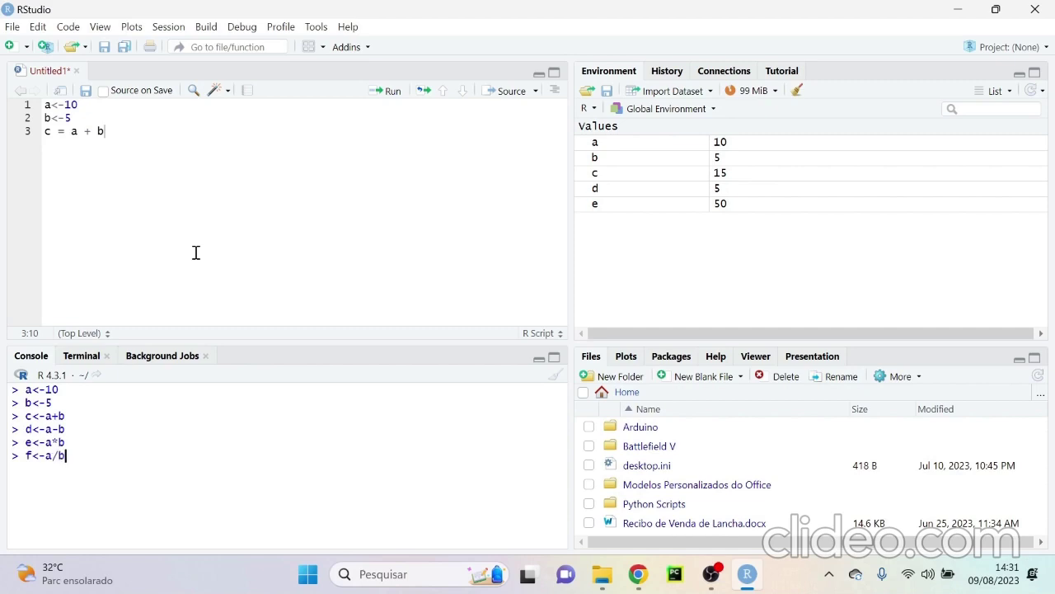
pyautogui.press('Return')
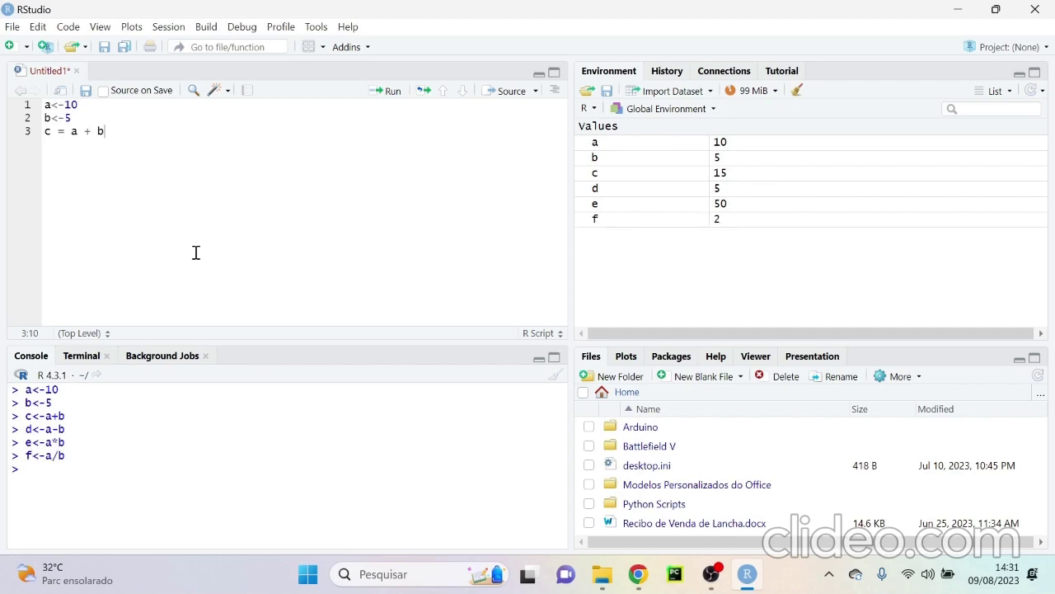
# Compute the power g<-a^b and the square root h<-sqrt(a) in the Console.
pyautogui.write('g<-a^b')
pyautogui.press('Return')
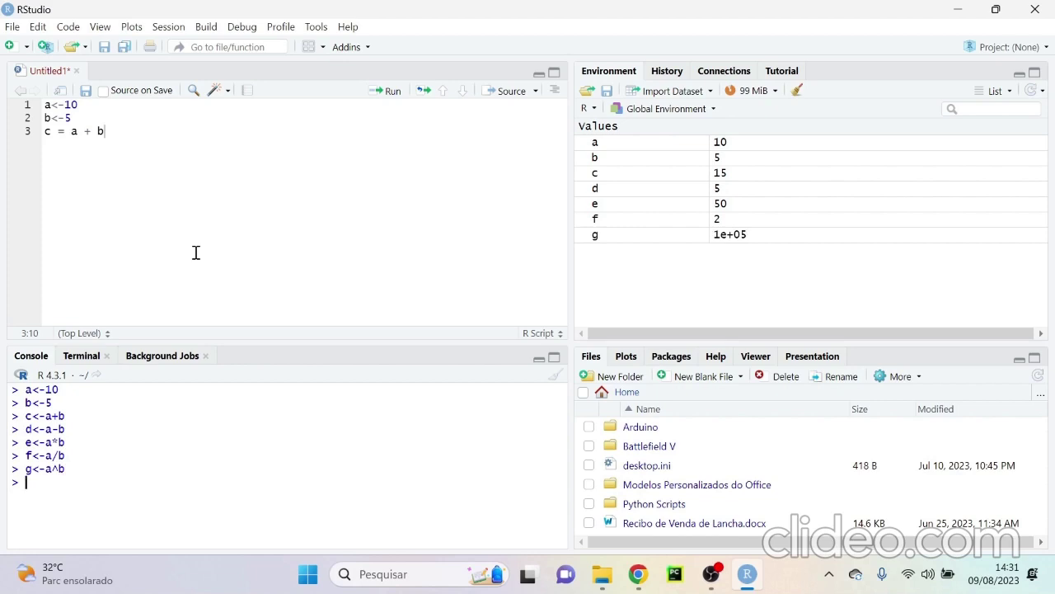
pyautogui.write('h<-sqrt')
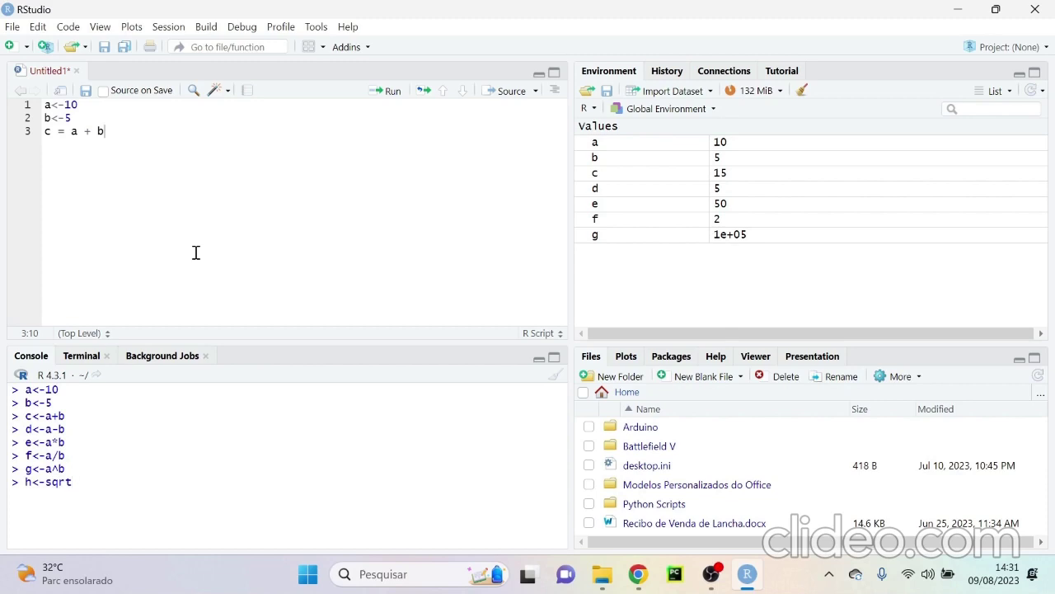
pyautogui.write('(')
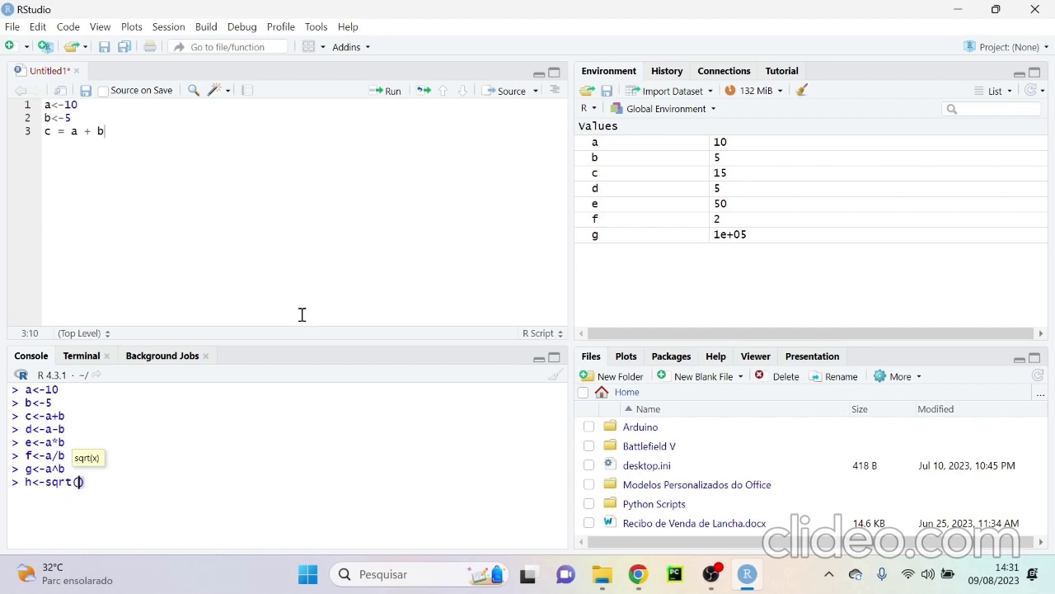
pyautogui.write('a')
pyautogui.press('Return')
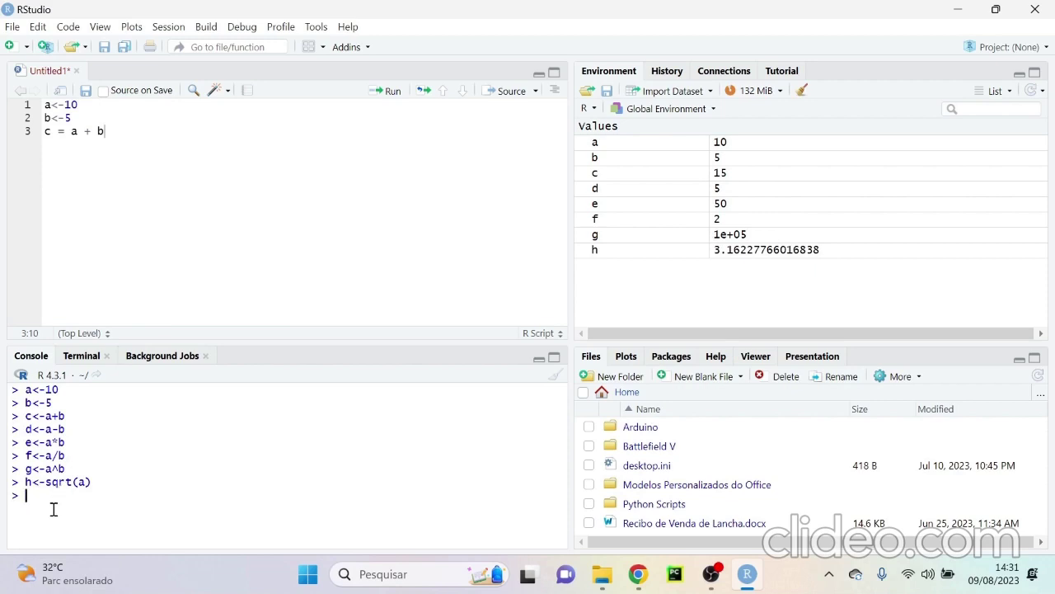
# Enter h<-sqrt at the Console prompt, open the help for sqrt and read its description, usage, arguments and examples.
pyautogui.write('h<-sqrt')
pyautogui.press('F1')
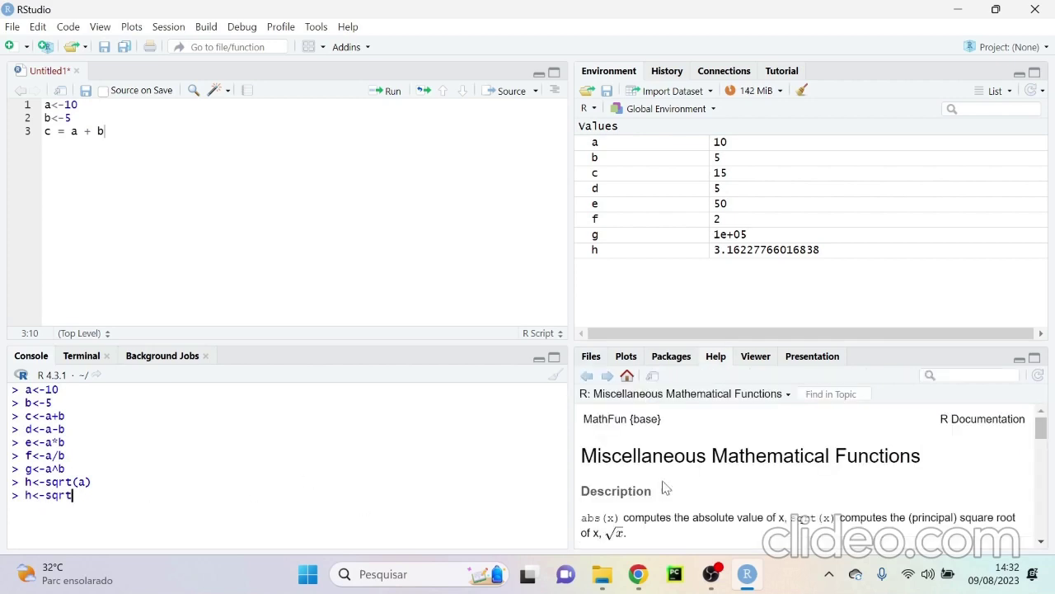
pyautogui.scroll(-3, 841, 490)
pyautogui.scroll(3, 824, 490)
pyautogui.scroll(-5, 681, 450)
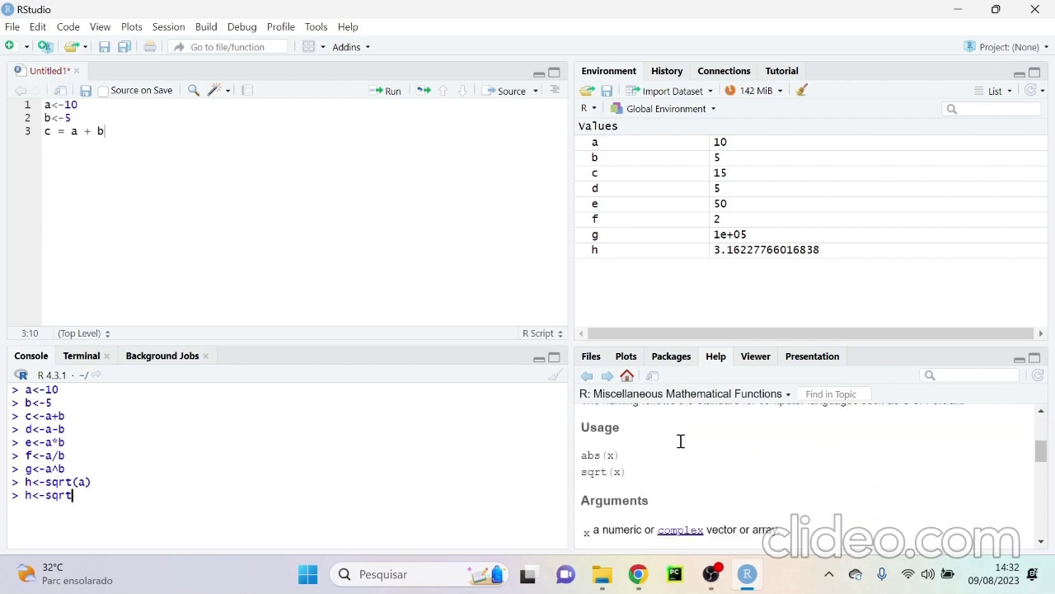
pyautogui.scroll(5, 681, 449)
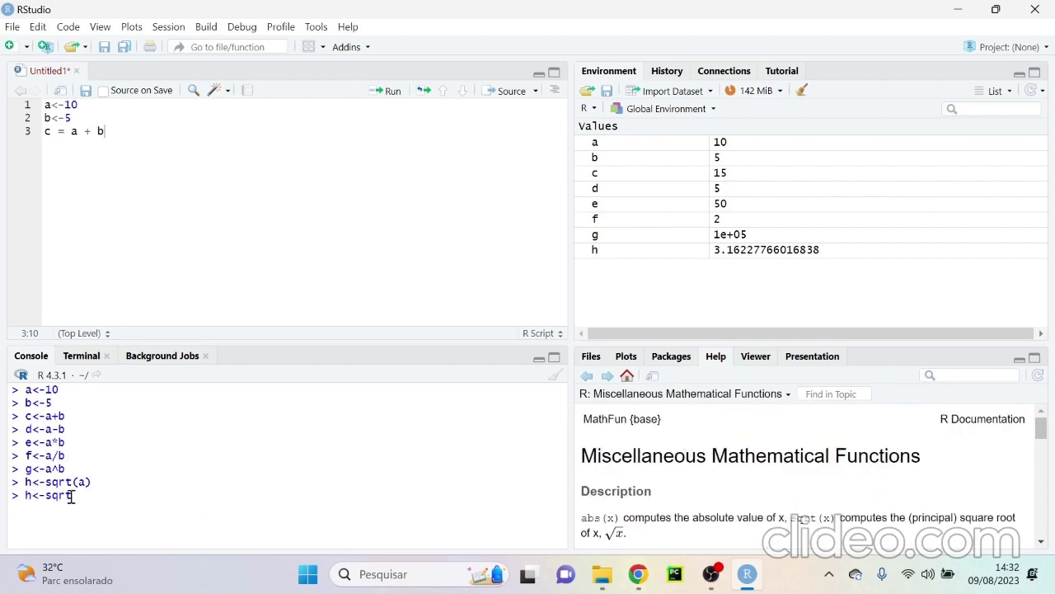
pyautogui.moveTo(72, 496); pyautogui.dragTo(45, 497)
pyautogui.scroll(-5, 841, 478)
pyautogui.scroll(5, 853, 479)
pyautogui.scroll(-5, 835, 484)
pyautogui.scroll(-5, 835, 484)
pyautogui.scroll(3, 834, 483)
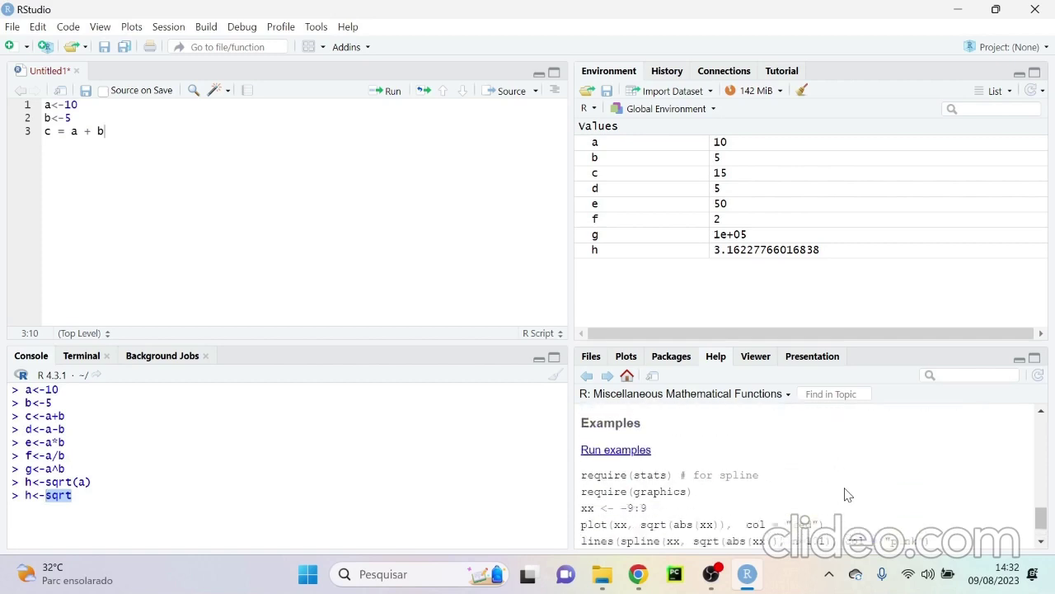
pyautogui.scroll(7, 837, 486)
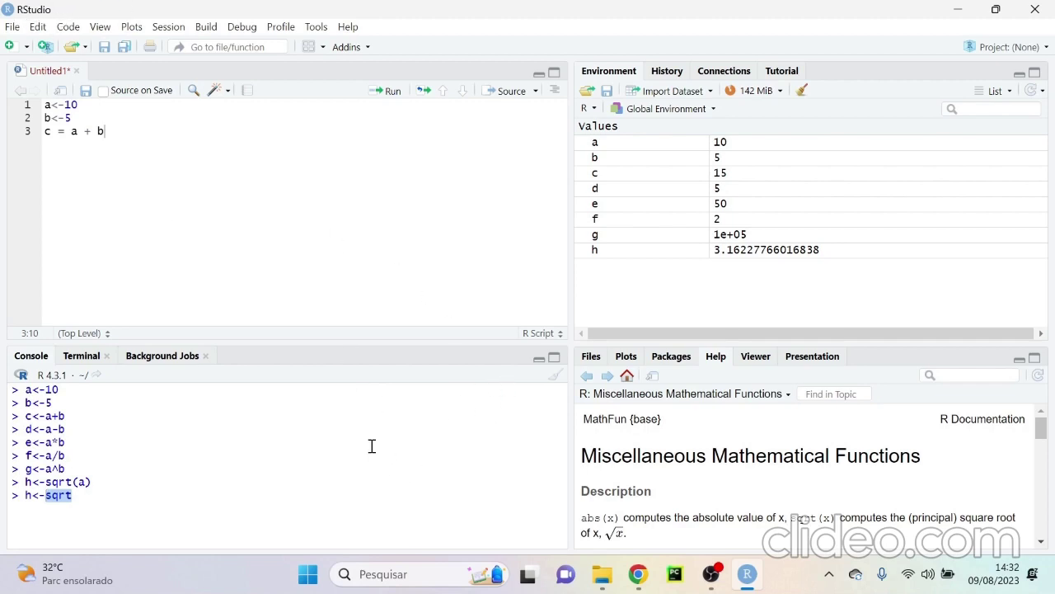
# Switch to Chrome, revisit the CRAN home page and the RStudio Desktop download page, and return to RStudio.
pyautogui.click(747, 574)
pyautogui.click(355, 15)
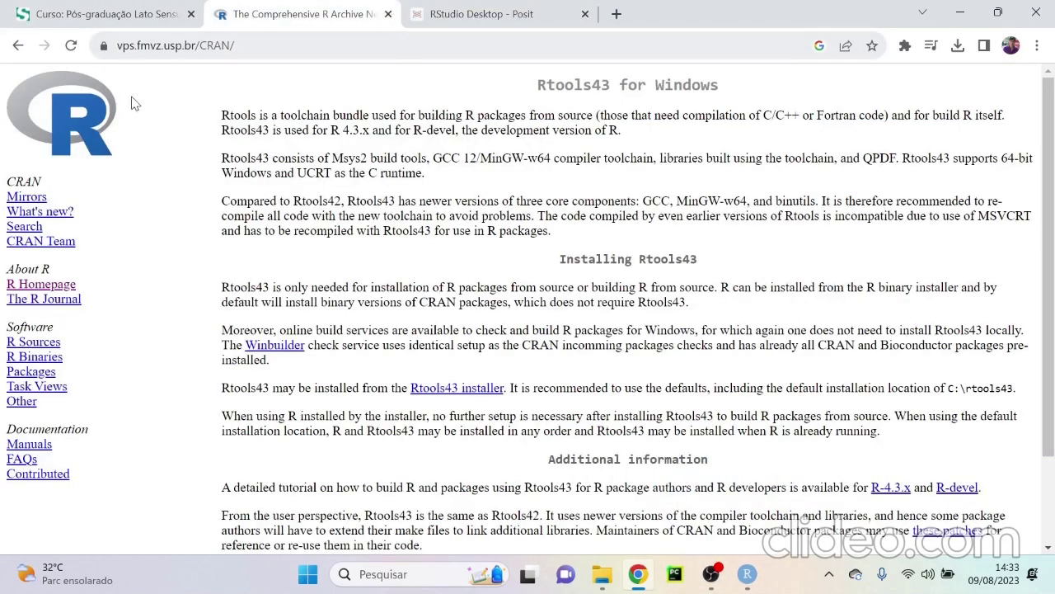
pyautogui.click(116, 161)
pyautogui.click(482, 14)
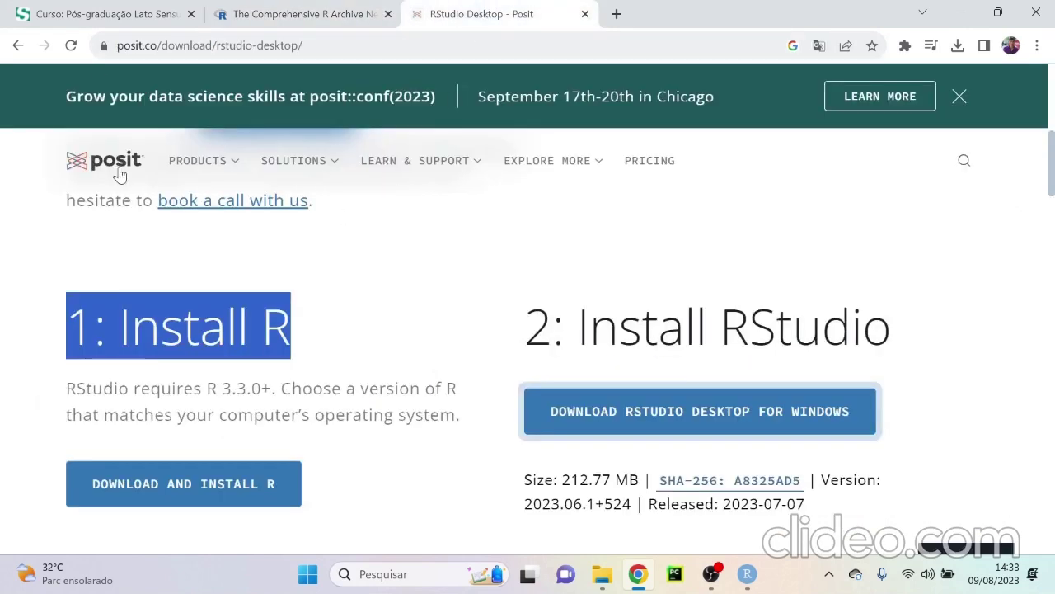
pyautogui.click(309, 14)
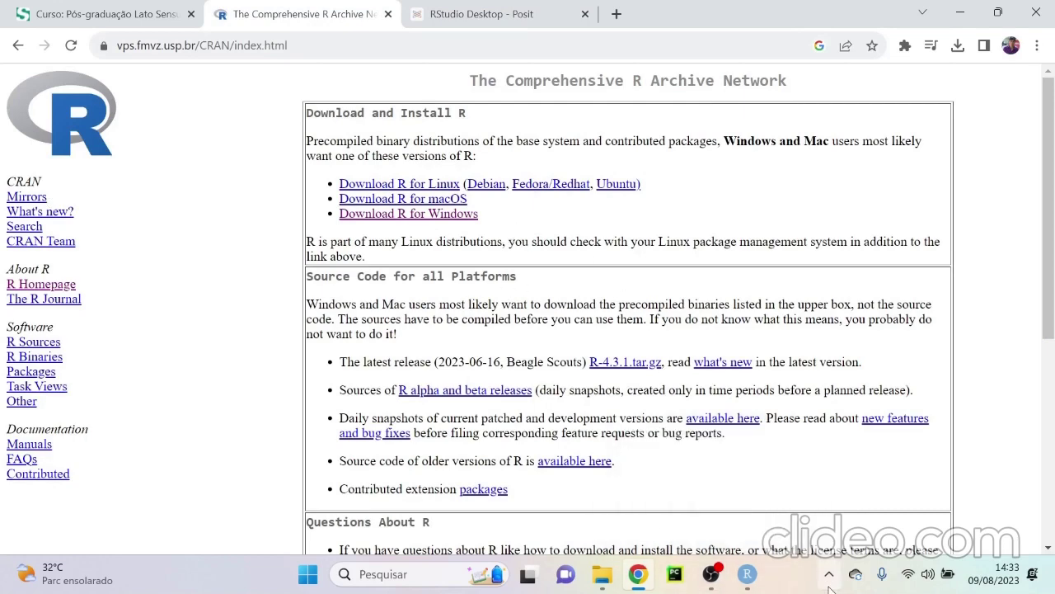
pyautogui.click(759, 571)
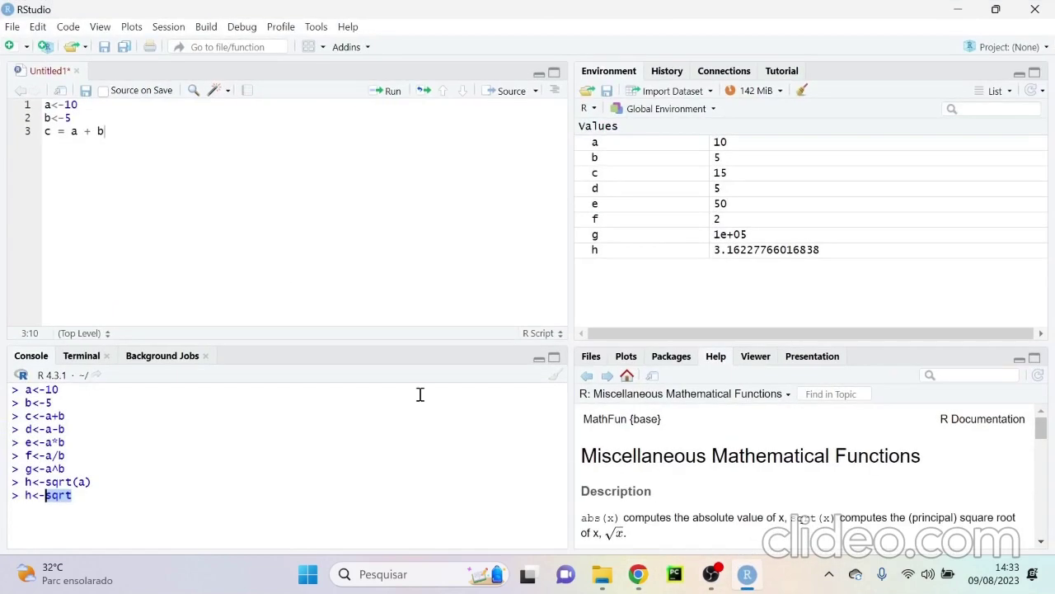